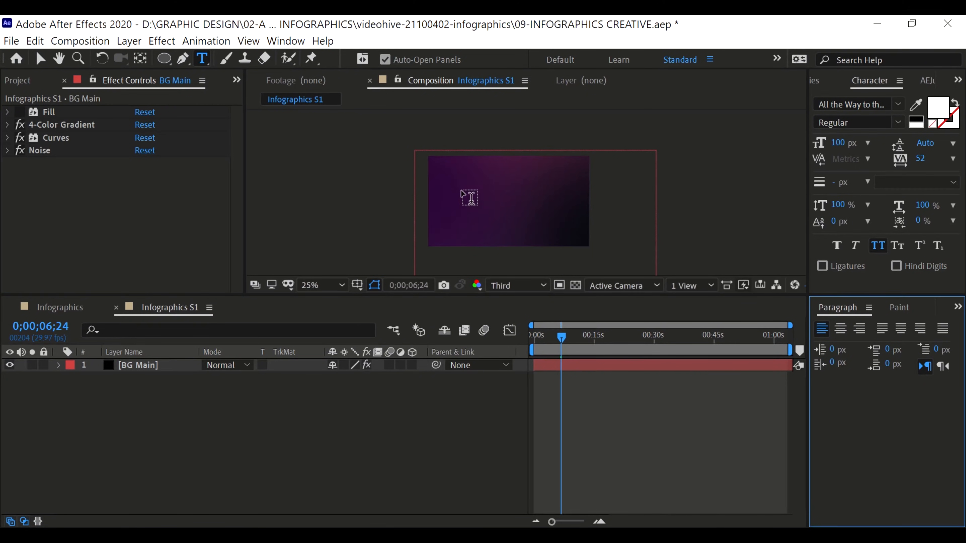
# Add a text layer reading "0" to the composition and set its font size to 150 px
pyautogui.write('0')
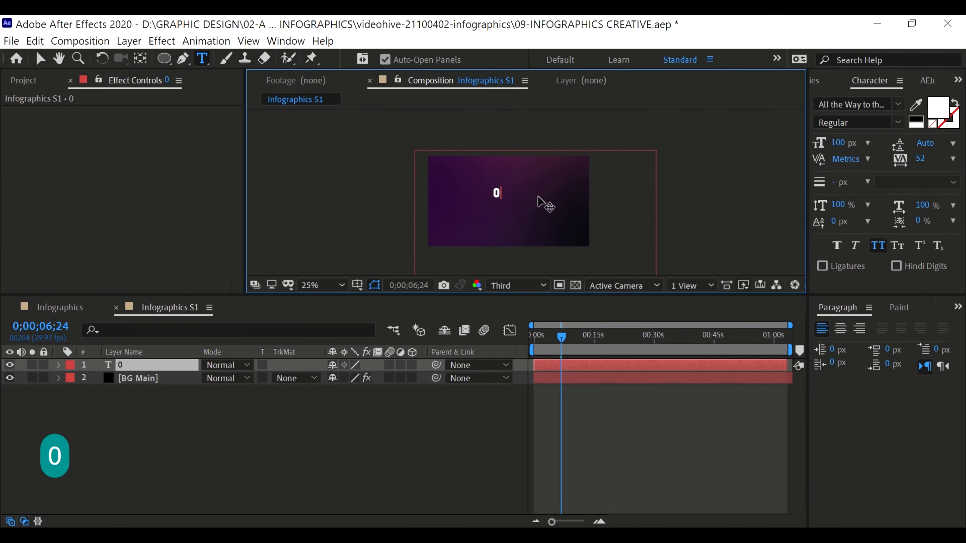
pyautogui.hotkey('ctrl', 'a')
pyautogui.moveTo(839, 142); pyautogui.dragTo(881, 142)
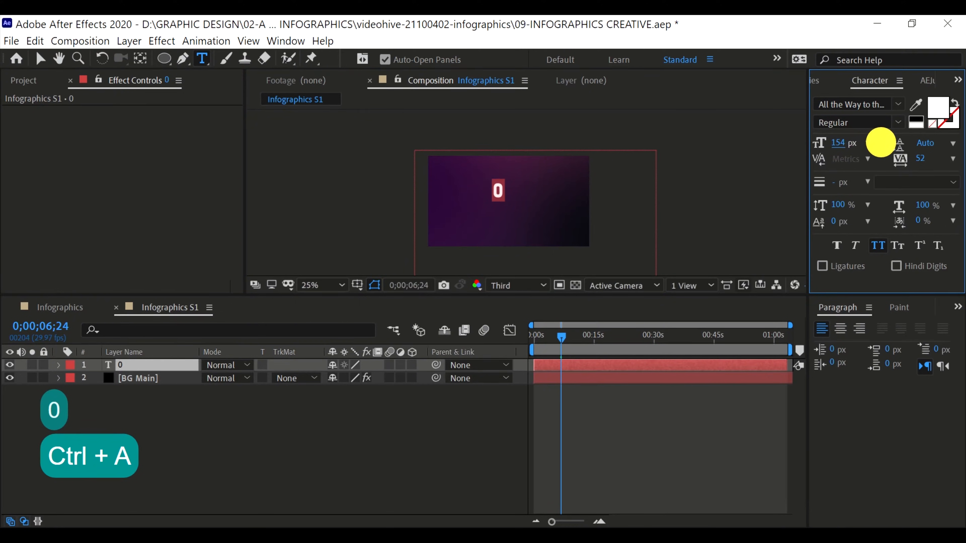
pyautogui.click(843, 143)
pyautogui.write('50')
pyautogui.press('Return')
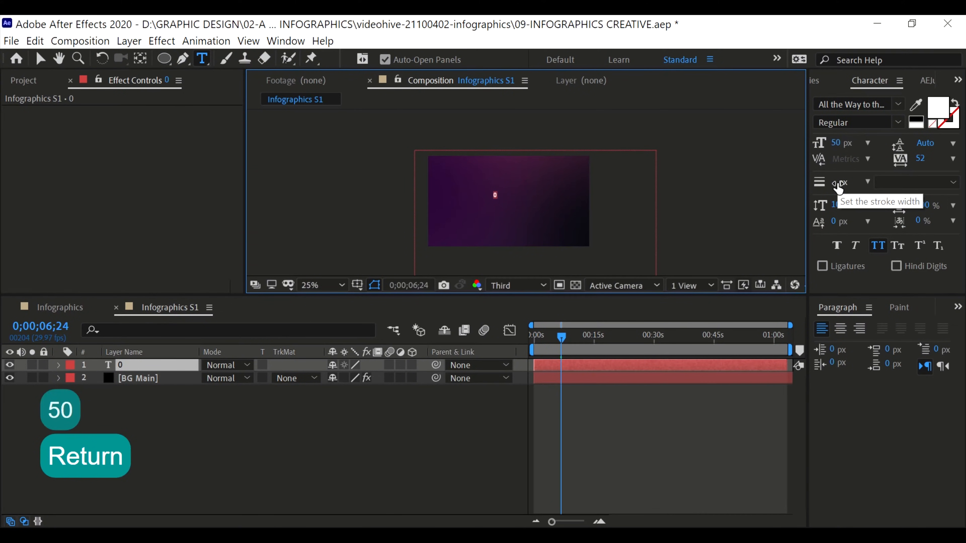
pyautogui.click(841, 142)
pyautogui.write('15')
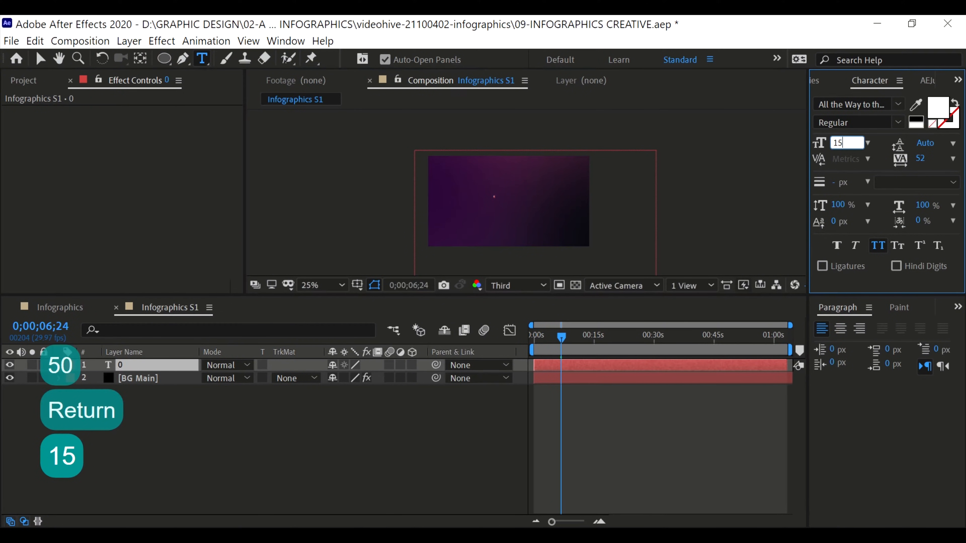
pyautogui.write('0')
pyautogui.press('Return')
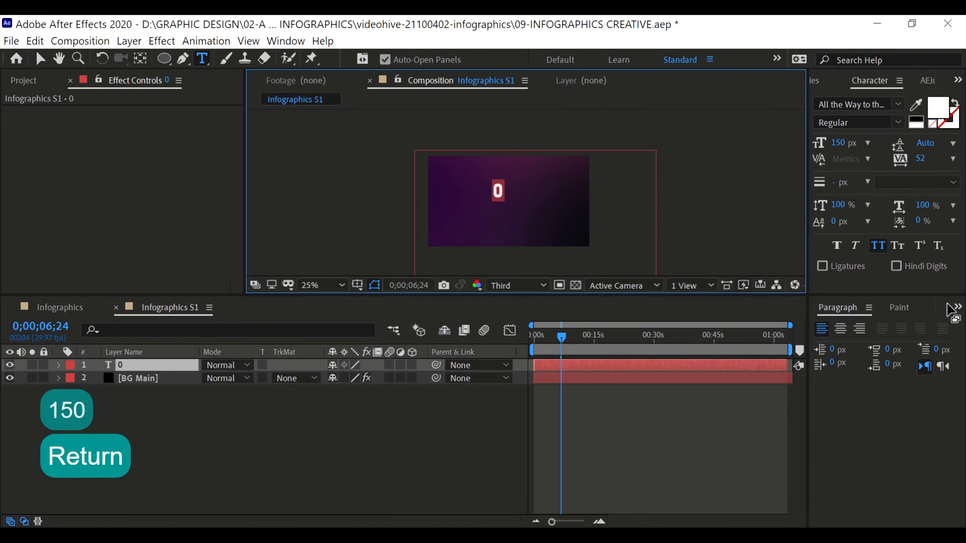
# Align the "0" text layer to the composition's horizontal and vertical centre, and centre its anchor point on the digit
pyautogui.click(283, 41)
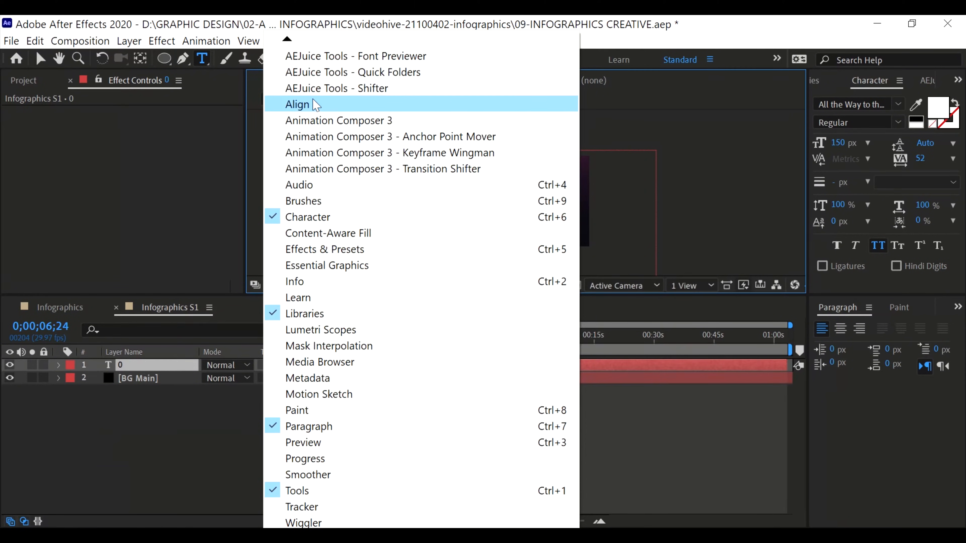
pyautogui.click(304, 104)
pyautogui.click(849, 345)
pyautogui.click(929, 344)
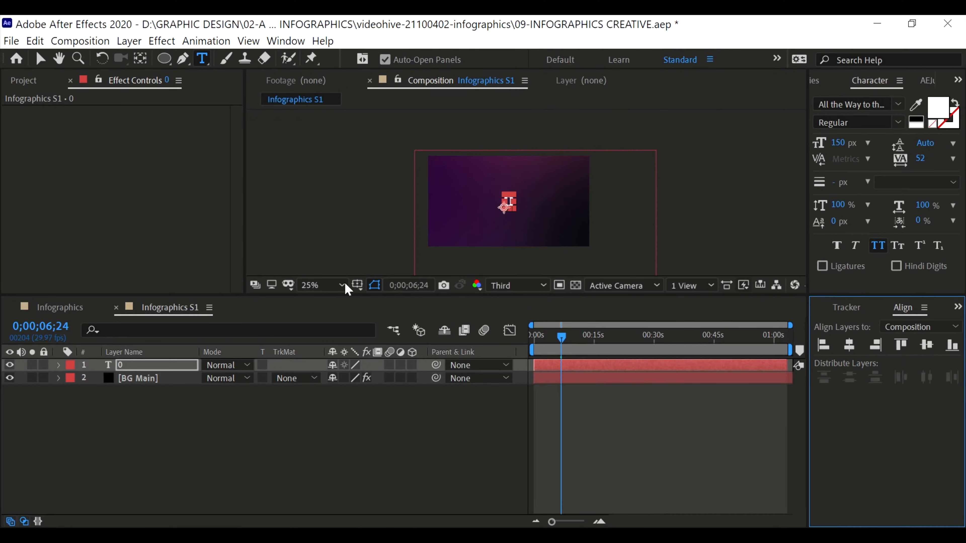
pyautogui.scroll(2, 525, 194)
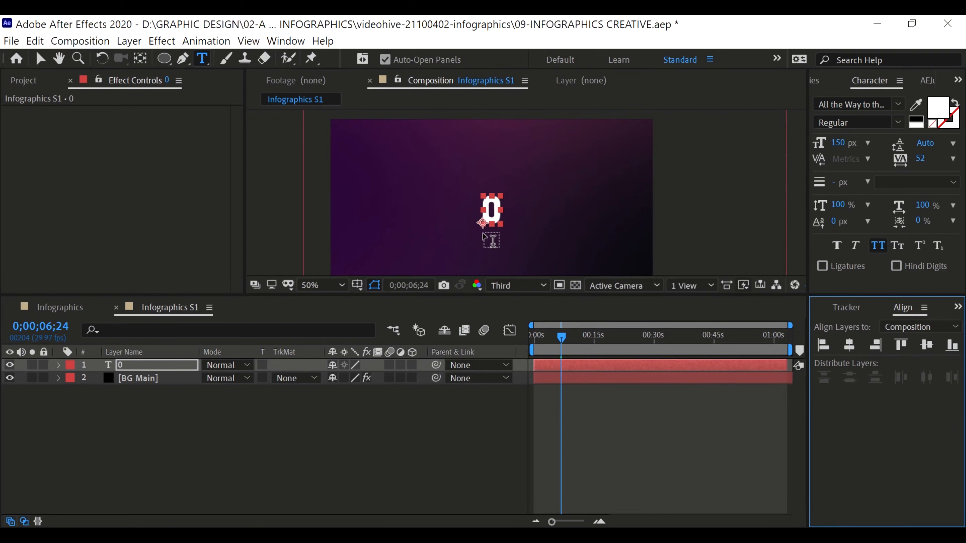
pyautogui.hotkey('ctrl', 'alt', 'Home')
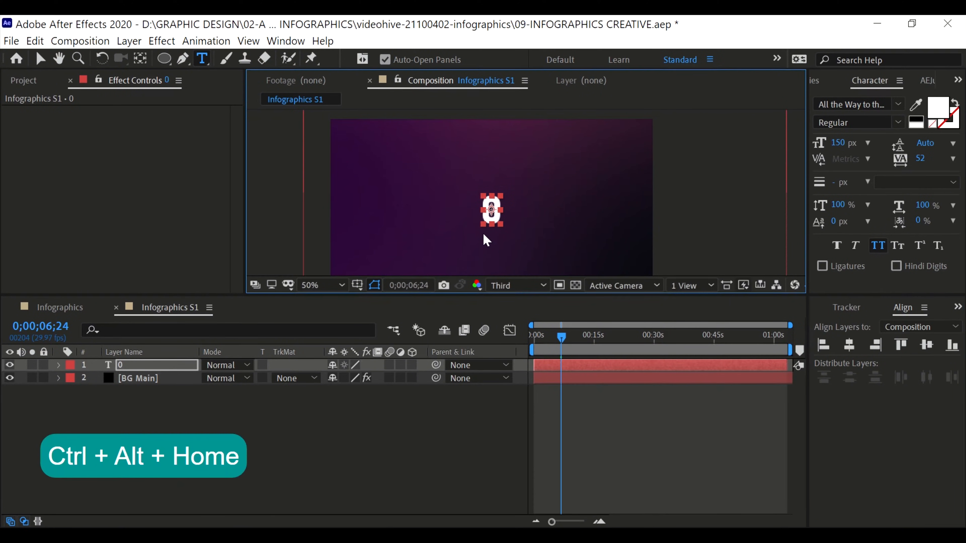
# Lock the BG Main background layer
pyautogui.press('v')
pyautogui.click(698, 196)
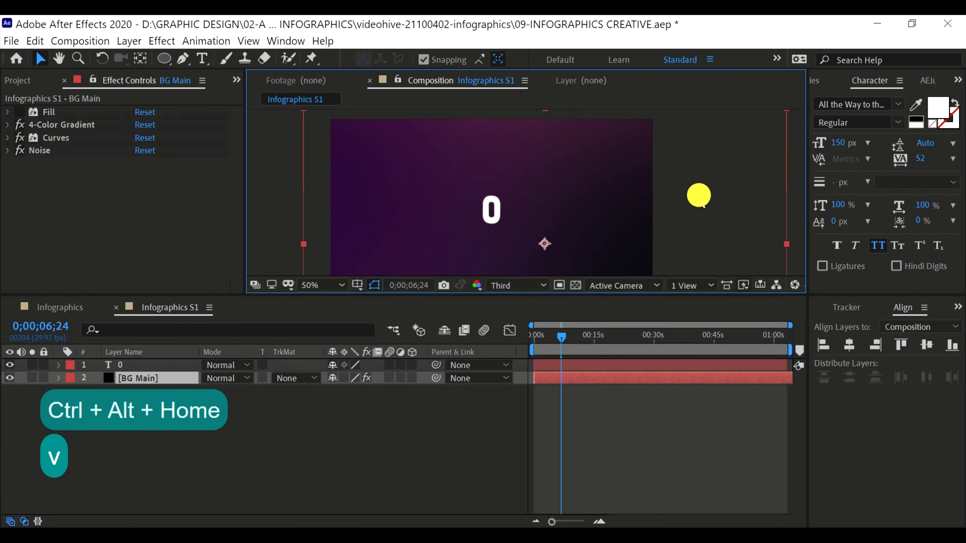
pyautogui.click(44, 377)
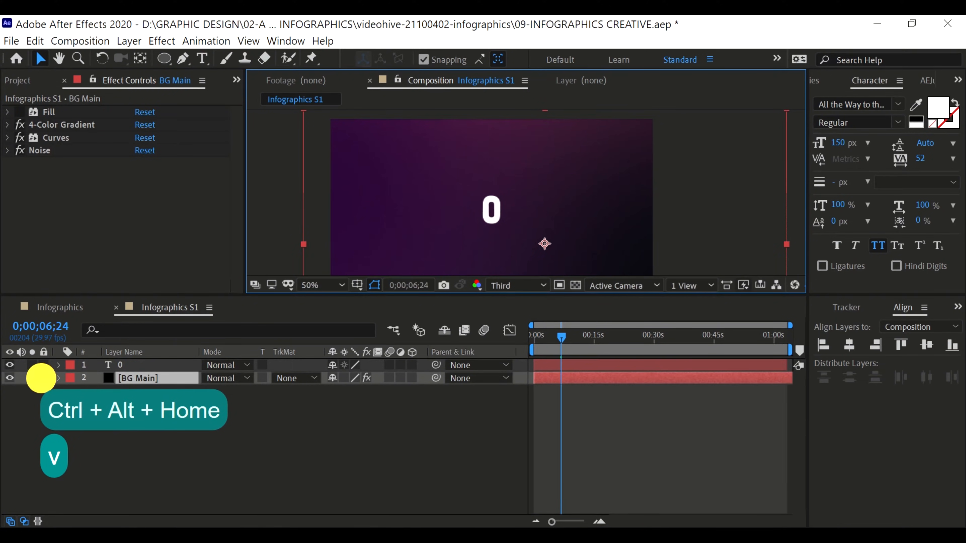
pyautogui.click(100, 417)
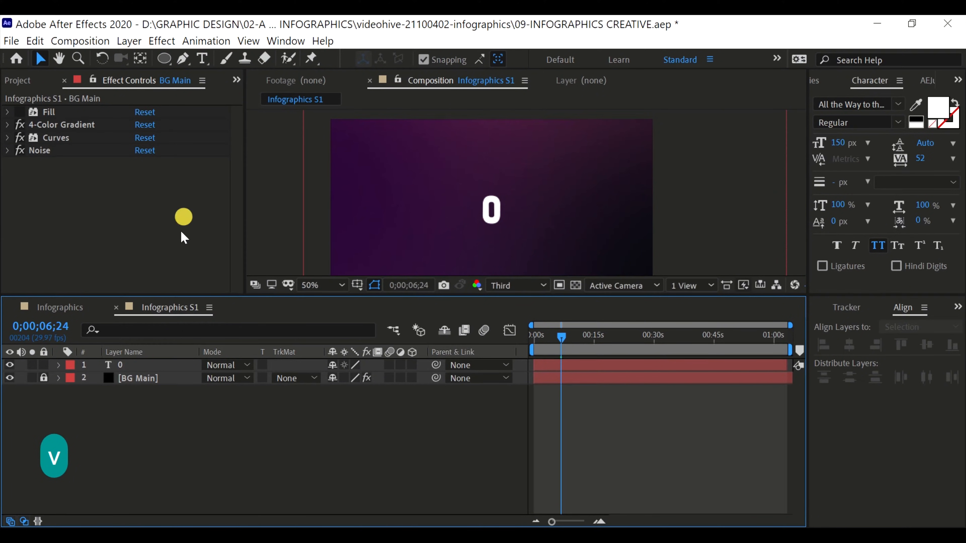
# Draw an unfilled circle around the "0" as a new shape layer and set its stroke opacity to 100%
pyautogui.click(165, 58)
pyautogui.moveTo(427, 155)
pyautogui.mouseDown()
pyautogui.moveTo(500, 211)
pyautogui.moveTo(528, 254)
pyautogui.mouseUp()
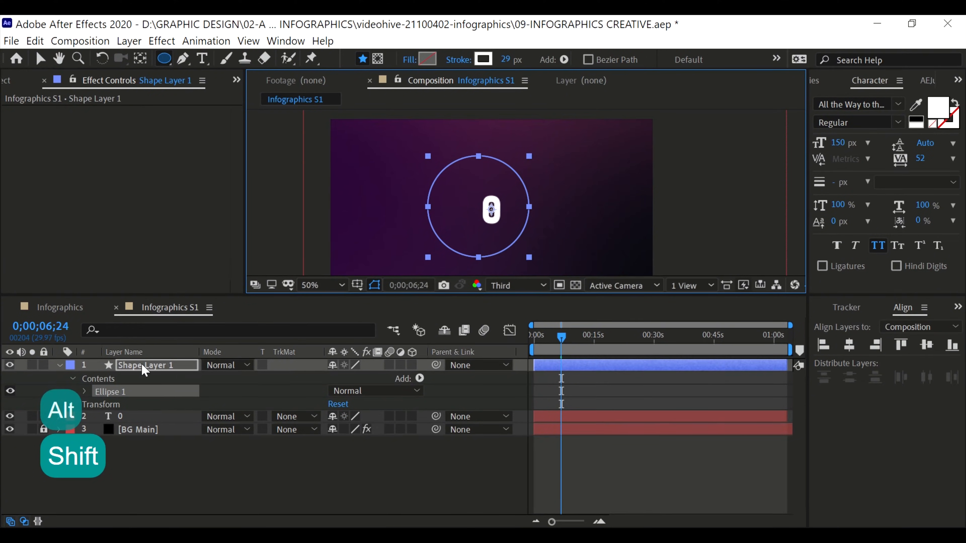
pyautogui.click(84, 392)
pyautogui.click(102, 421)
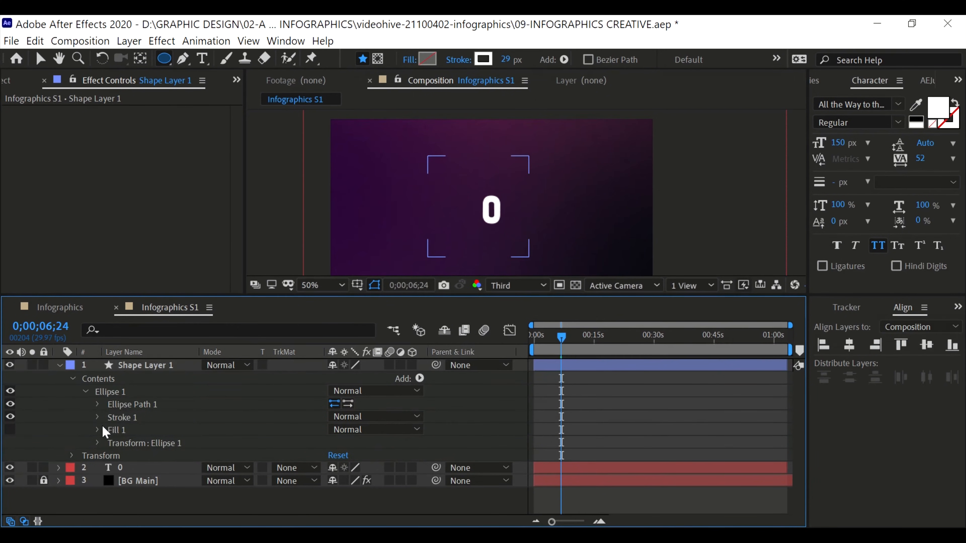
pyautogui.click(97, 417)
pyautogui.scroll(-3, 227, 422)
pyautogui.click(331, 420)
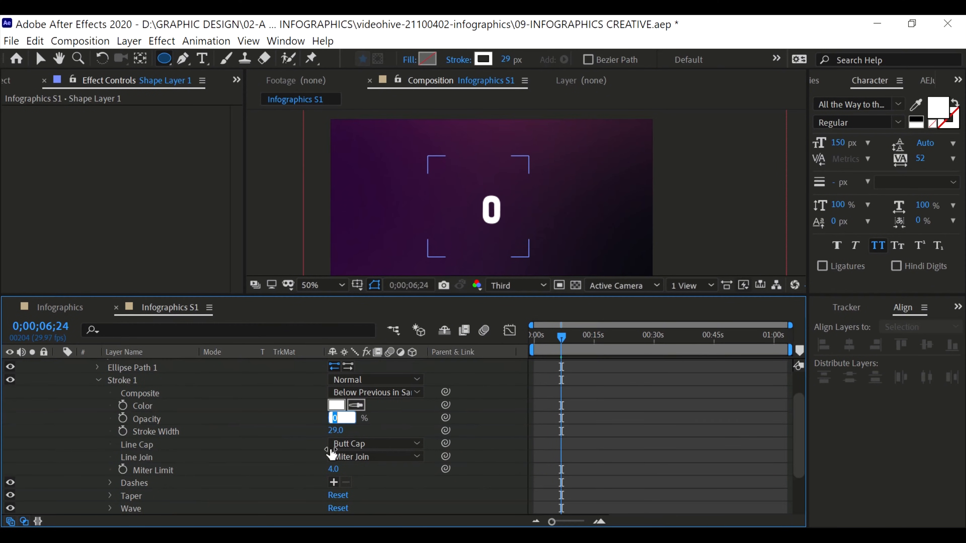
pyautogui.write('100')
pyautogui.press('Return')
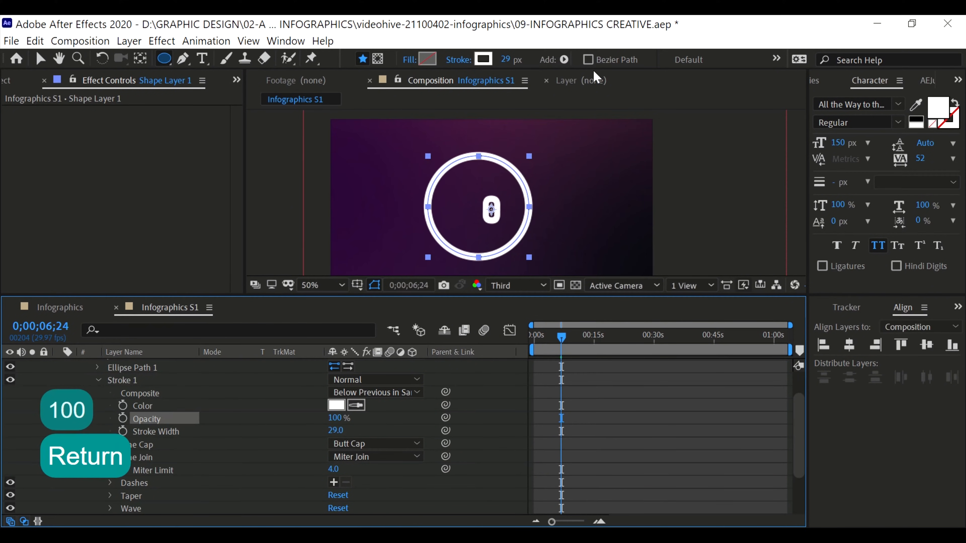
# Set the circle's stroke width to 30 px
pyautogui.moveTo(500, 59)
pyautogui.mouseDown()
pyautogui.moveTo(521, 57)
pyautogui.moveTo(513, 60)
pyautogui.mouseUp()
pyautogui.hotkey('ctrl', 'z')
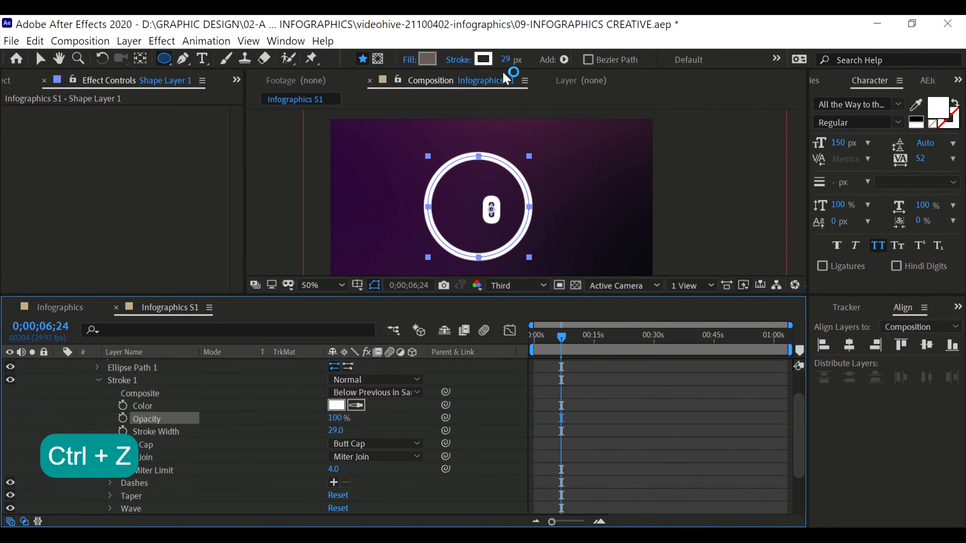
pyautogui.click(505, 58)
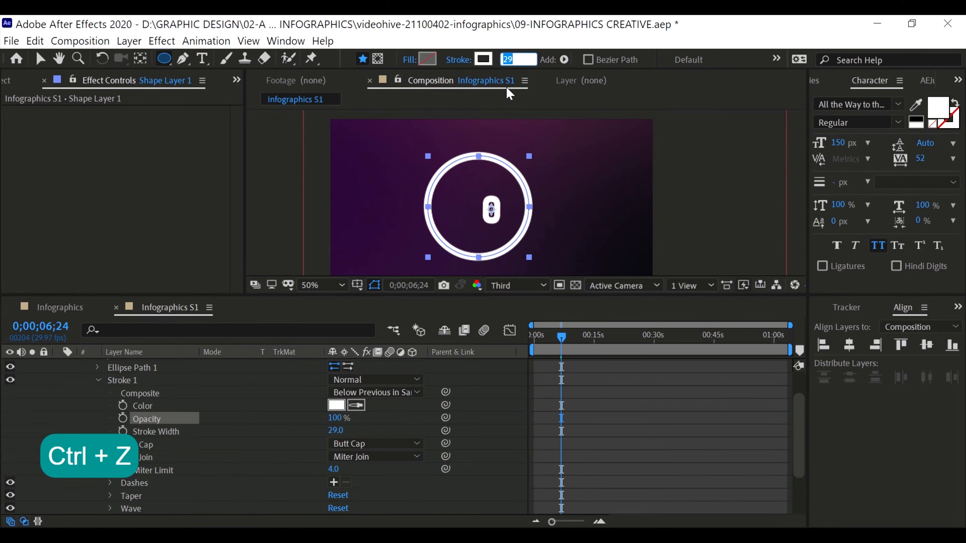
pyautogui.write('30')
pyautogui.press('Return')
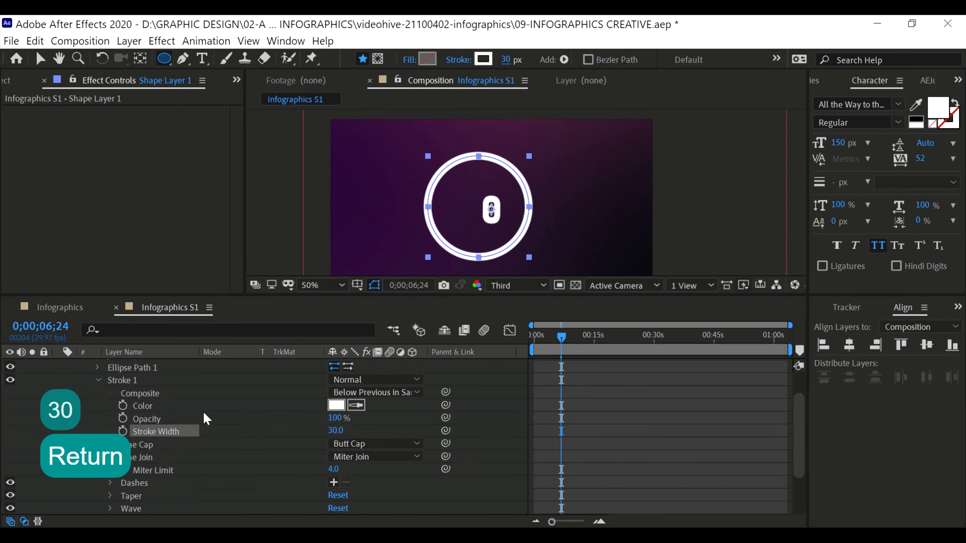
pyautogui.scroll(3, 204, 416)
pyautogui.click(97, 416)
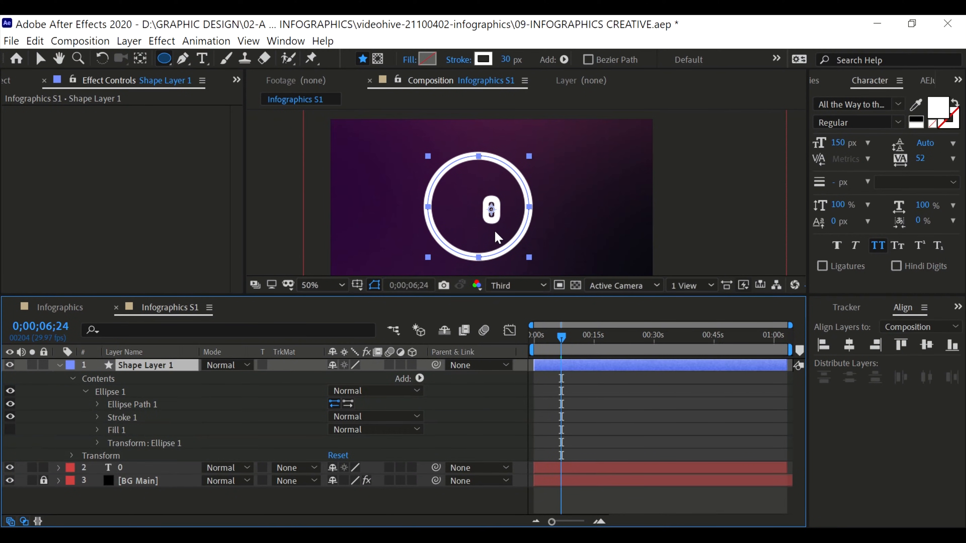
# Centre the circle's anchor point within its layer and align the circle to the composition's horizontal and vertical centre
pyautogui.hotkey('ctrl', 'alt', 'Home')
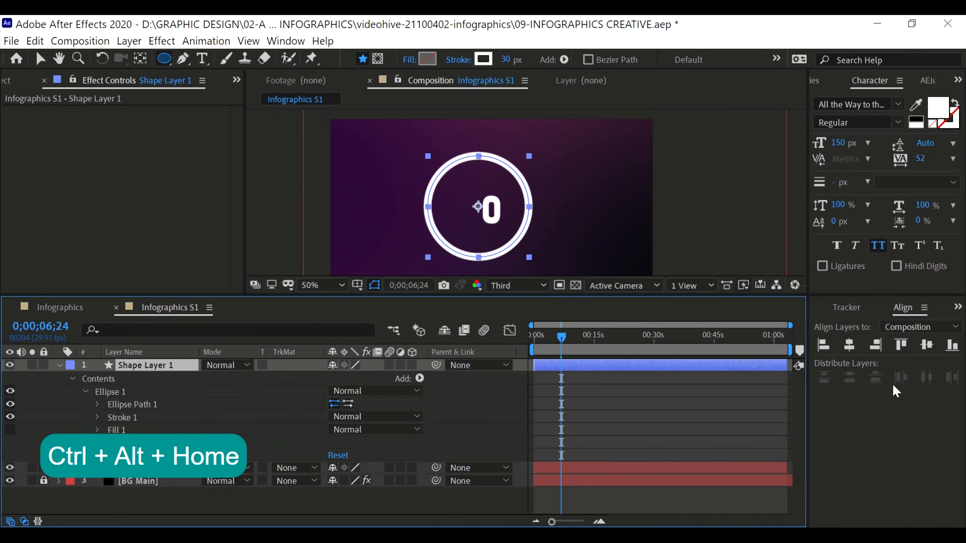
pyautogui.click(849, 345)
pyautogui.click(926, 345)
pyautogui.press(',')
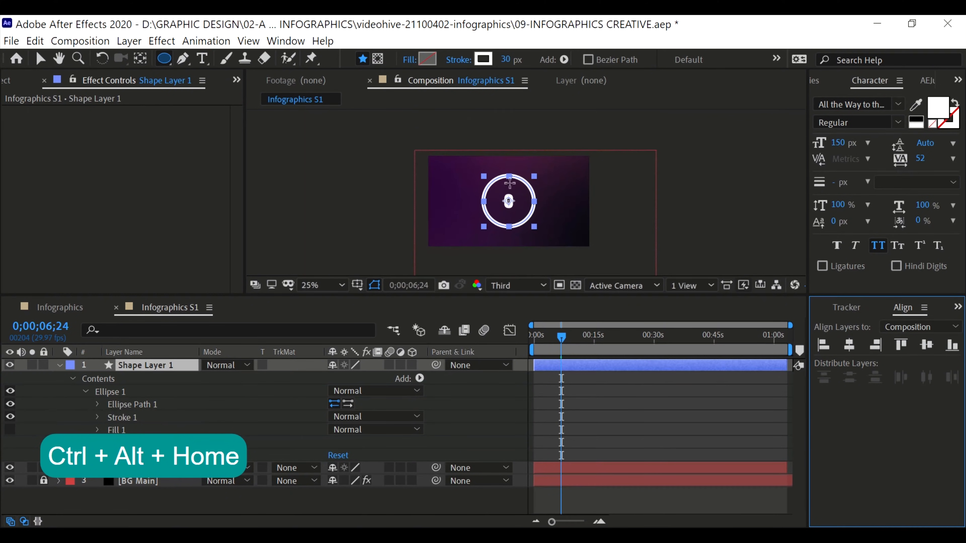
pyautogui.press('.')
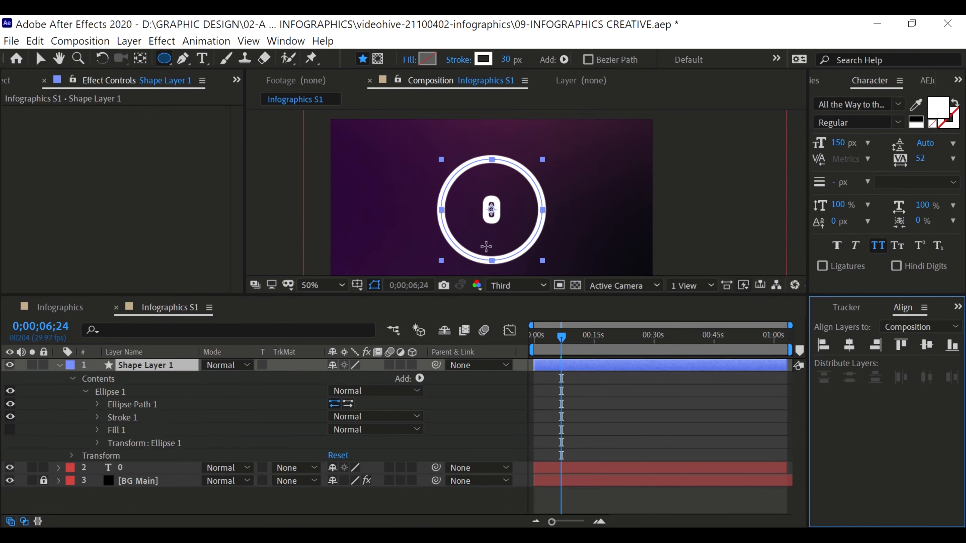
pyautogui.click(60, 365)
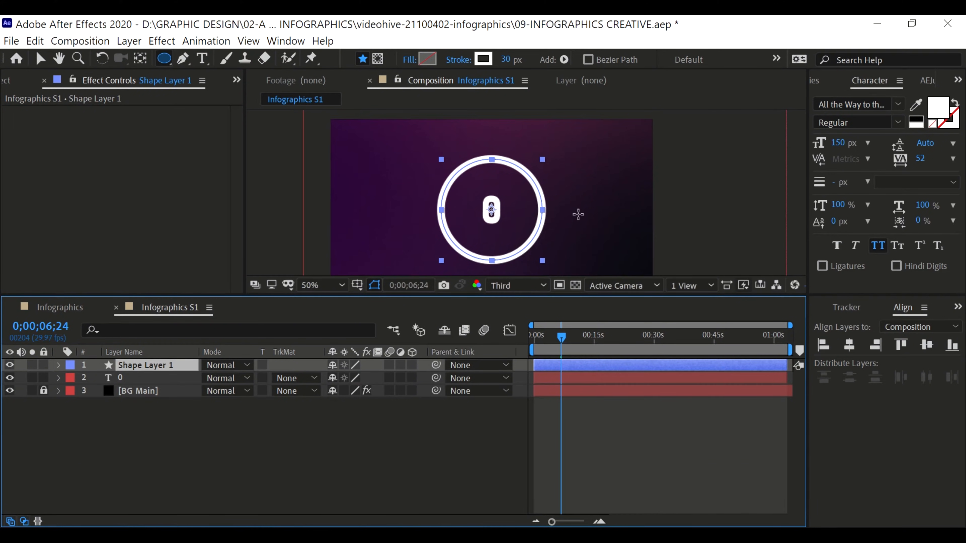
pyautogui.click(180, 431)
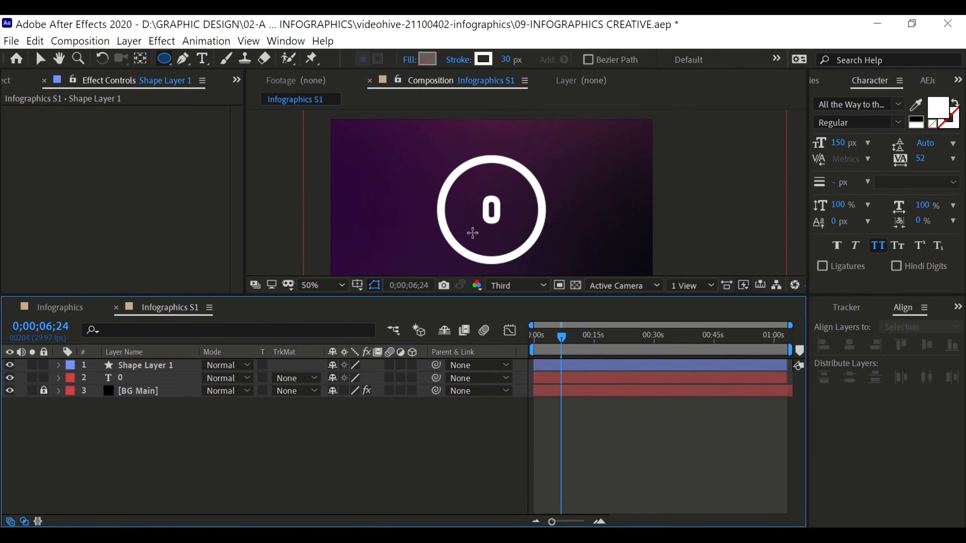
# Create a null object layer and rename it "slider"
pyautogui.rightClick(137, 425)
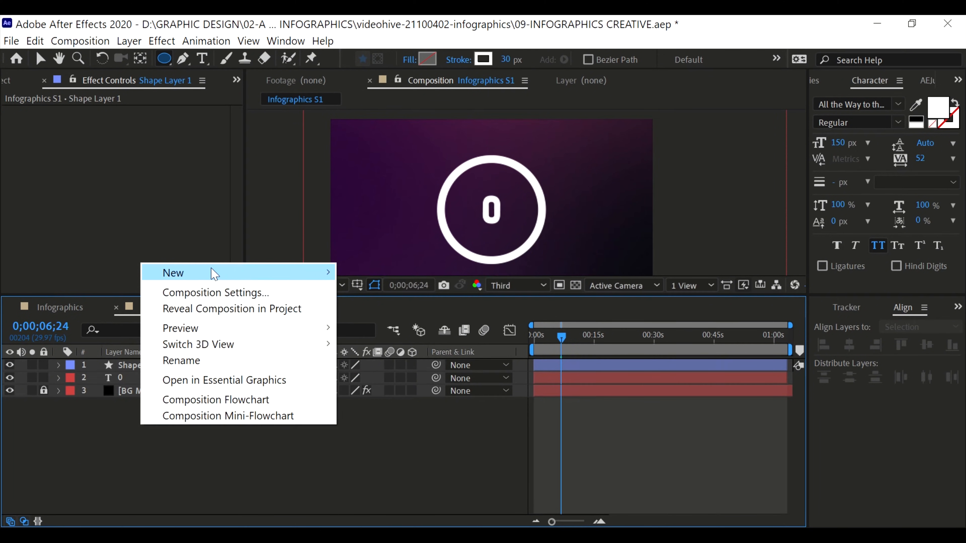
pyautogui.moveTo(272, 272)
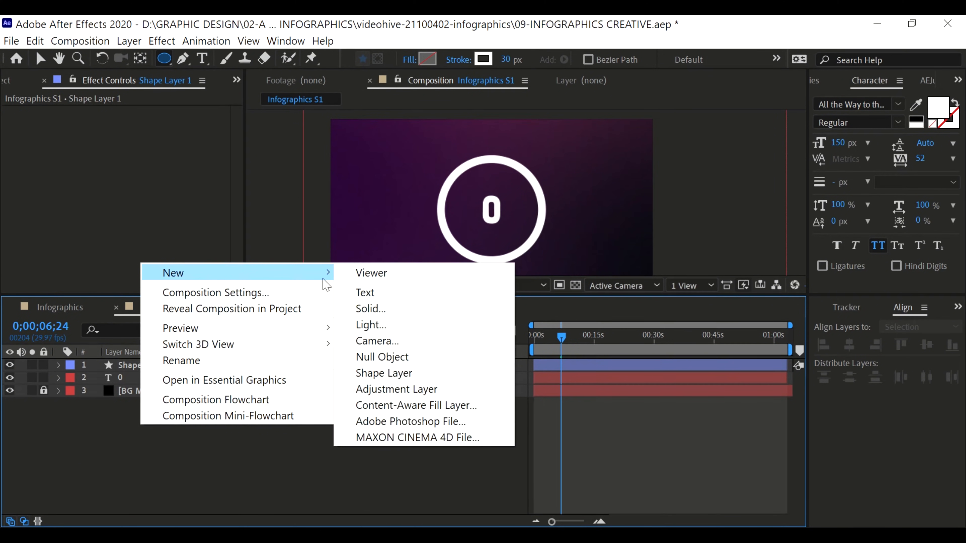
pyautogui.click(392, 357)
pyautogui.click(137, 365)
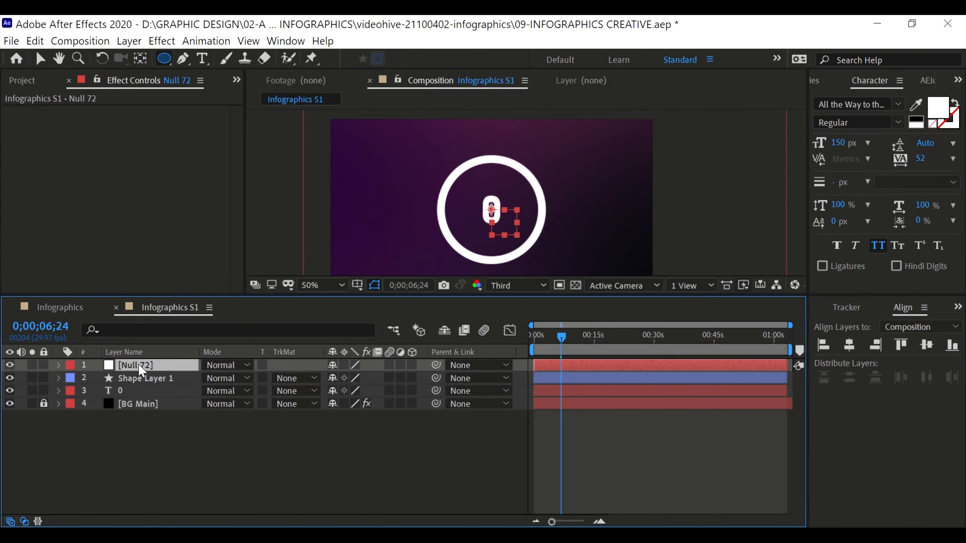
pyautogui.press('Return')
pyautogui.write('slider')
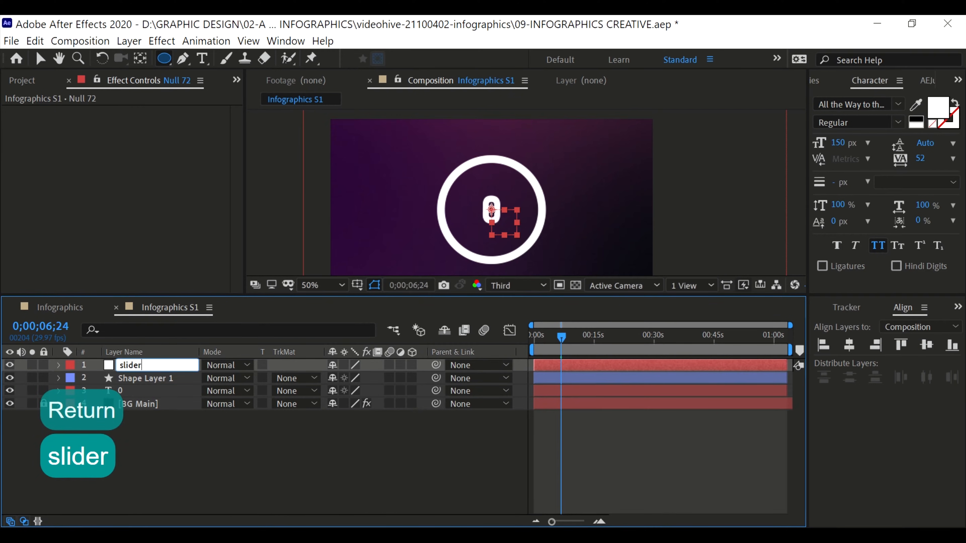
pyautogui.press('Return')
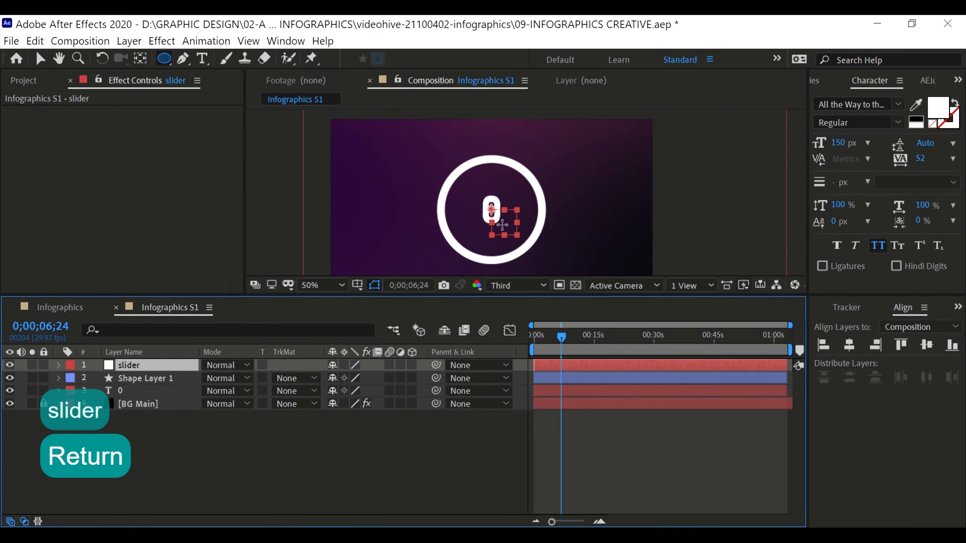
# Centre the slider null's anchor point and align the null to the composition's horizontal and vertical centre
pyautogui.hotkey('ctrl', 'alt', 'Home')
pyautogui.click(848, 345)
pyautogui.click(926, 345)
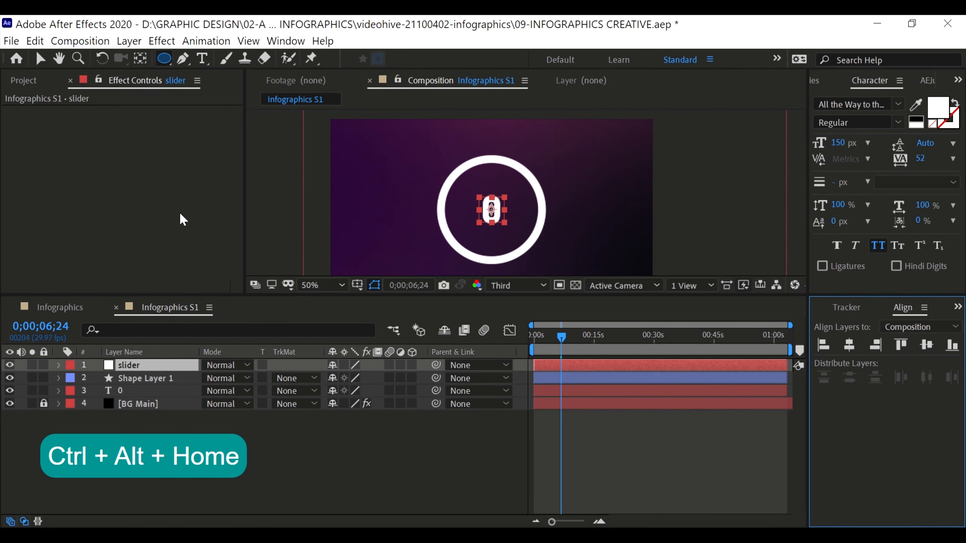
pyautogui.press('v')
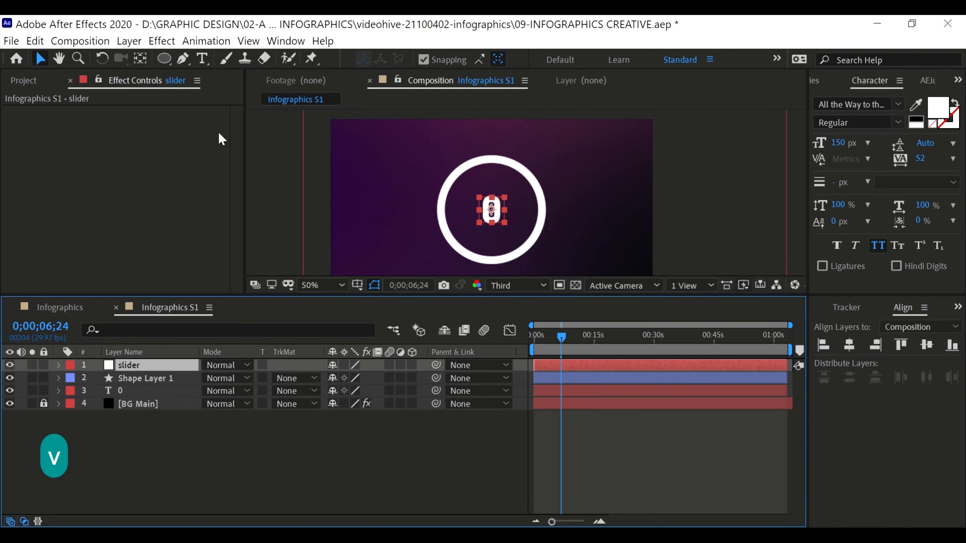
# Apply the Slider Control expression effect to the slider null layer
pyautogui.click(155, 41)
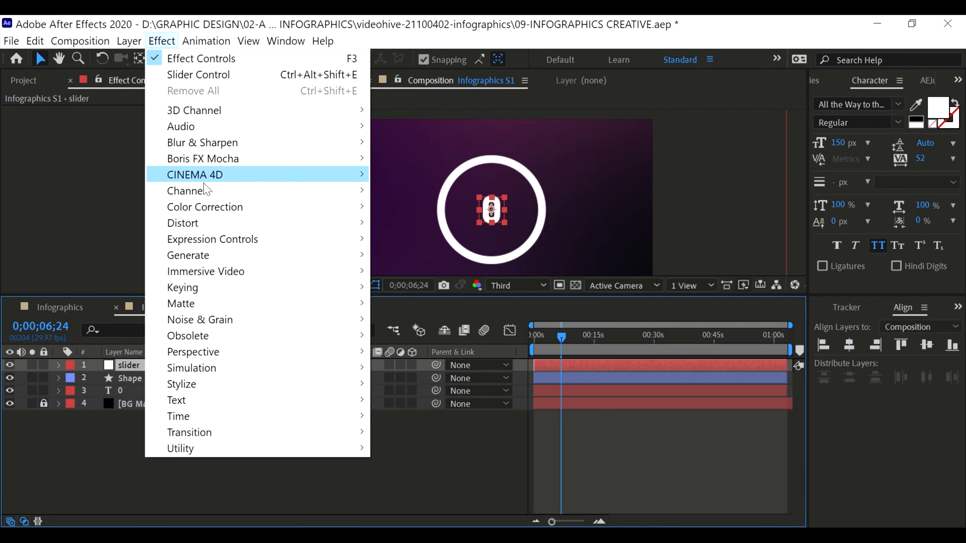
pyautogui.moveTo(224, 240)
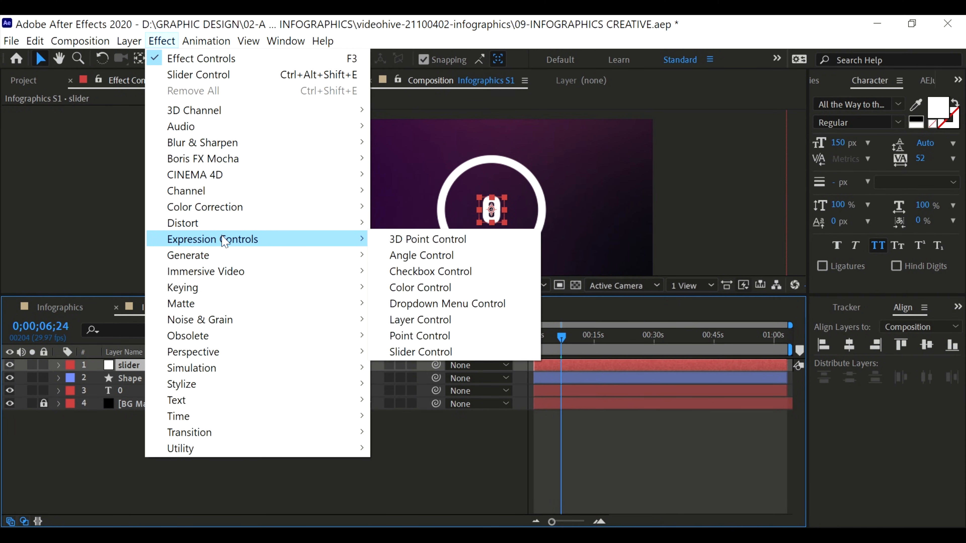
pyautogui.click(452, 356)
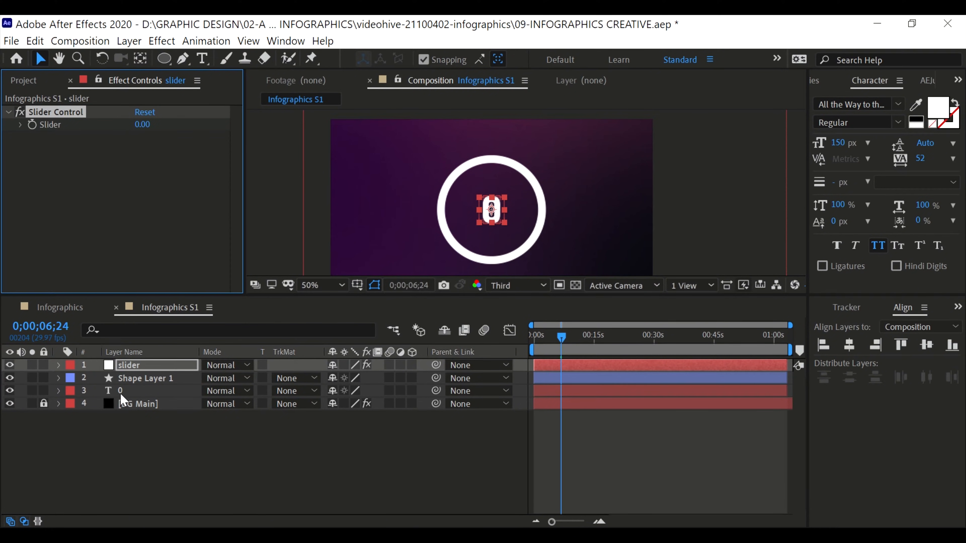
# Add an expression to the Source Text property of the "0" text layer
pyautogui.click(105, 394)
pyautogui.click(59, 390)
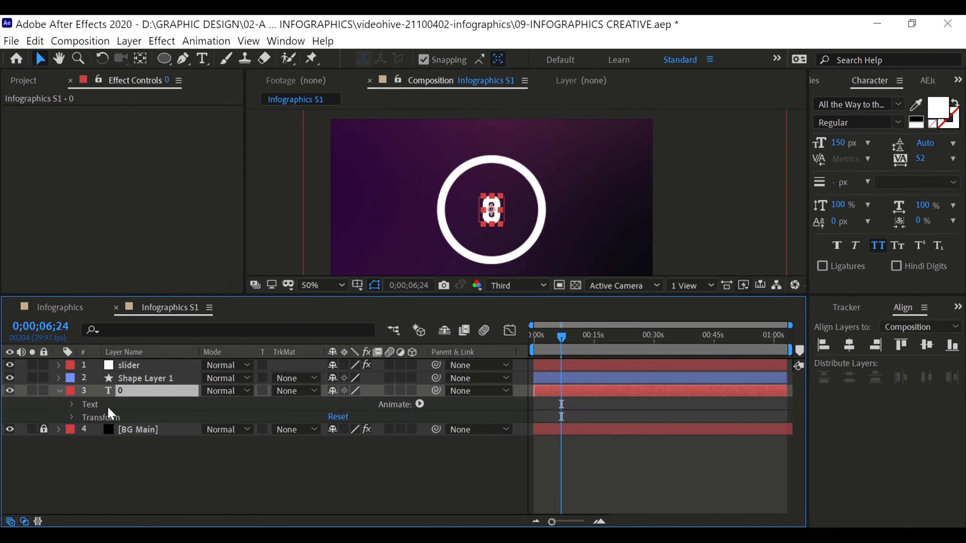
pyautogui.click(72, 404)
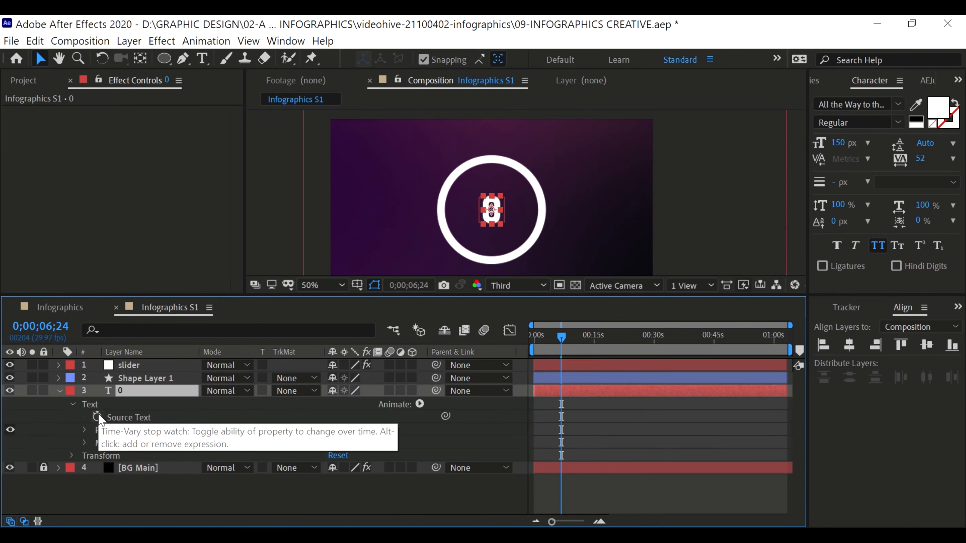
pyautogui.keyDown('alt'); pyautogui.click(98, 417); pyautogui.keyUp('alt')
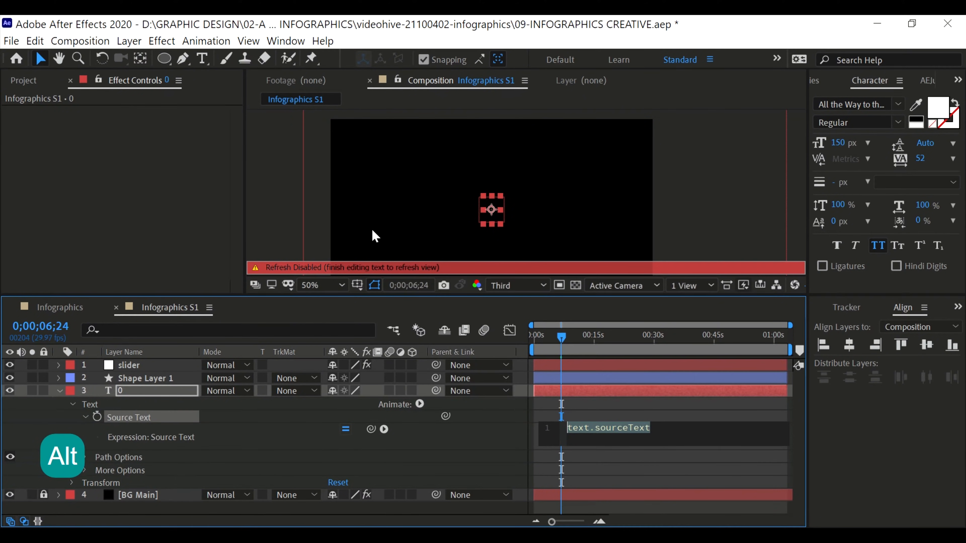
pyautogui.press('capslock')
pyautogui.click(425, 215)
pyautogui.press('capslock')
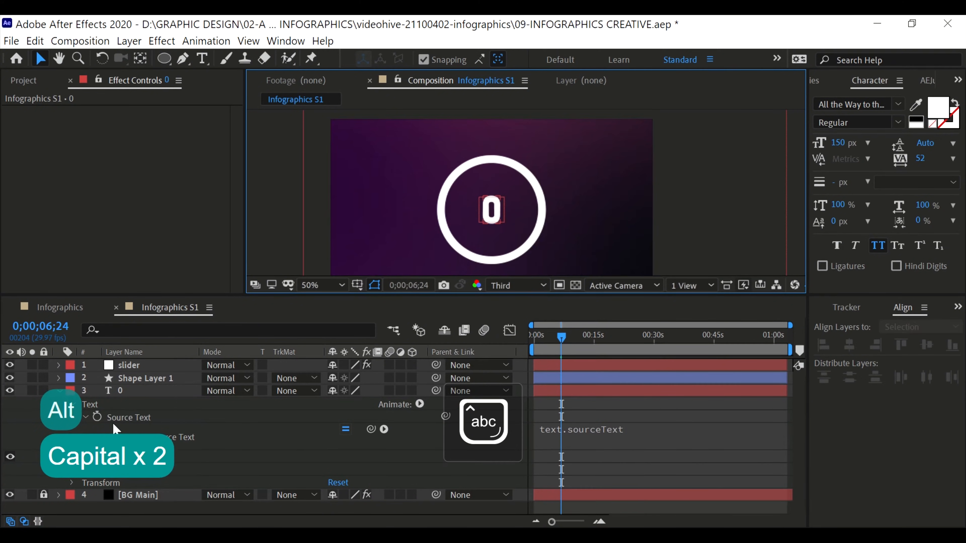
# Link the text layer's Source Text expression to the Slider value of the slider null's Slider Control
pyautogui.click(114, 417)
pyautogui.click(630, 426)
pyautogui.click(675, 428)
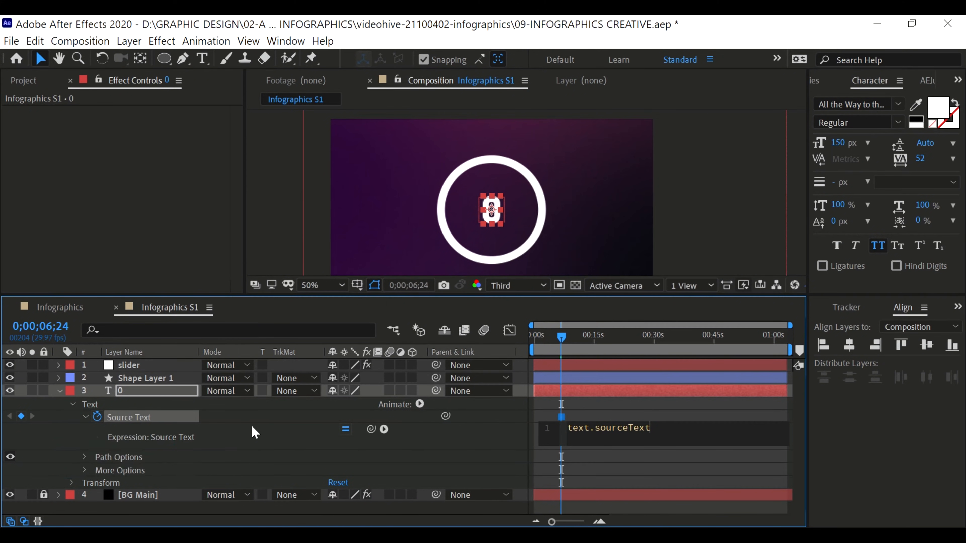
pyautogui.click(214, 426)
pyautogui.click(640, 428)
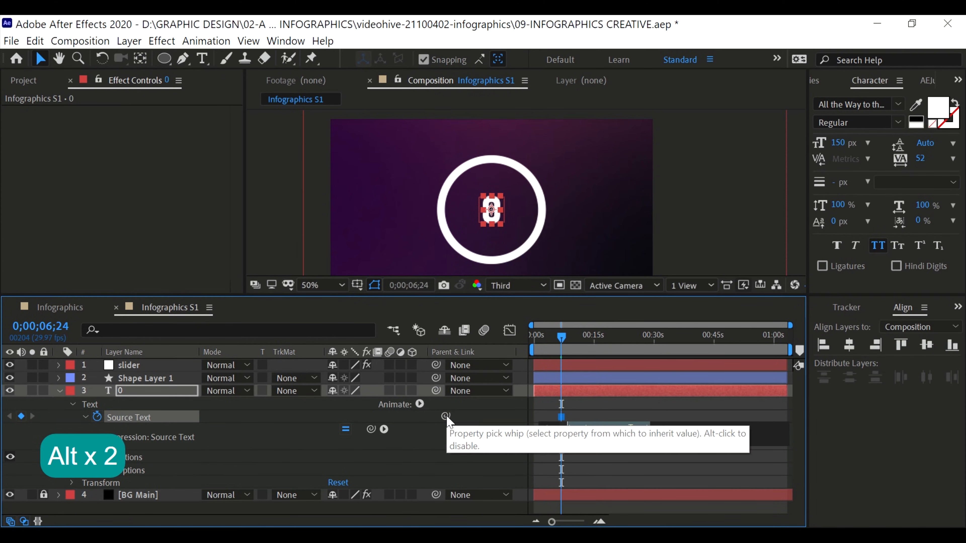
pyautogui.click(134, 364)
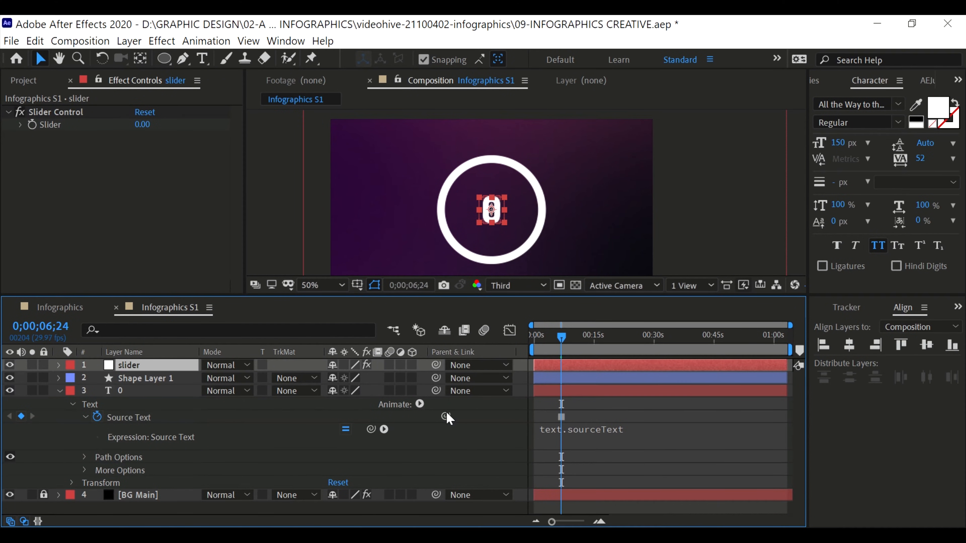
pyautogui.moveTo(445, 415); pyautogui.dragTo(68, 129)
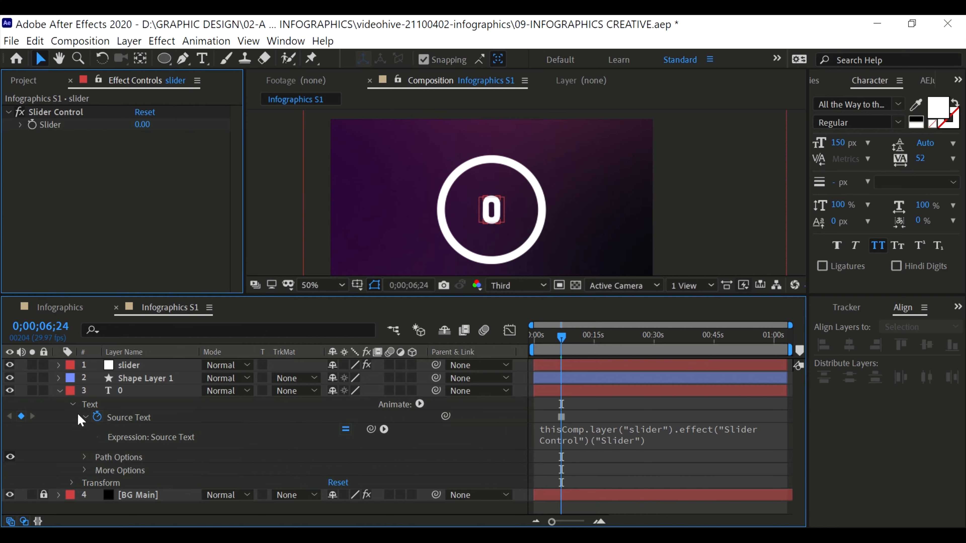
# Set the Slider value to 0 and keyframe it at 0;00;01;10
pyautogui.moveTo(143, 123)
pyautogui.mouseDown()
pyautogui.moveTo(213, 121)
pyautogui.moveTo(136, 120)
pyautogui.moveTo(142, 125)
pyautogui.mouseUp()
pyautogui.write('0')
pyautogui.press('Return')
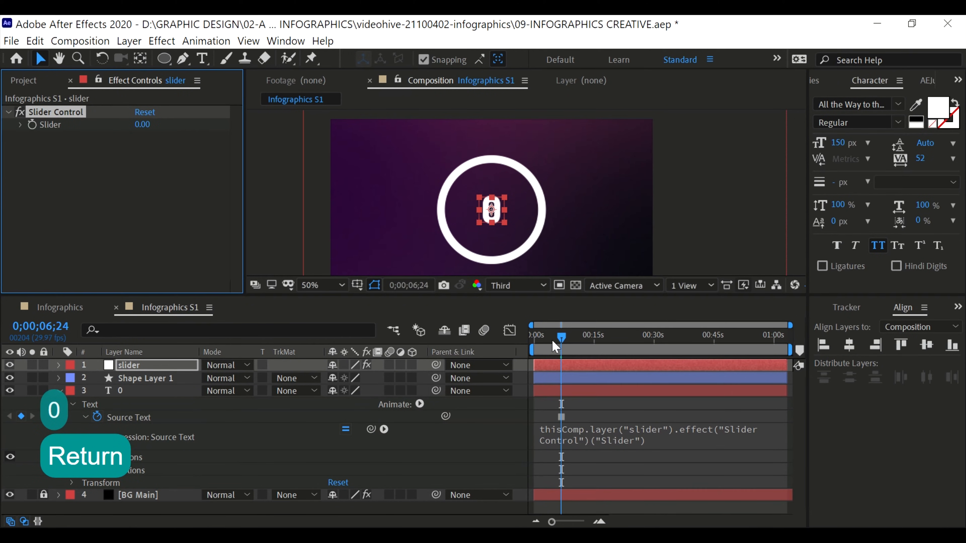
pyautogui.click(540, 334)
pyautogui.click(32, 124)
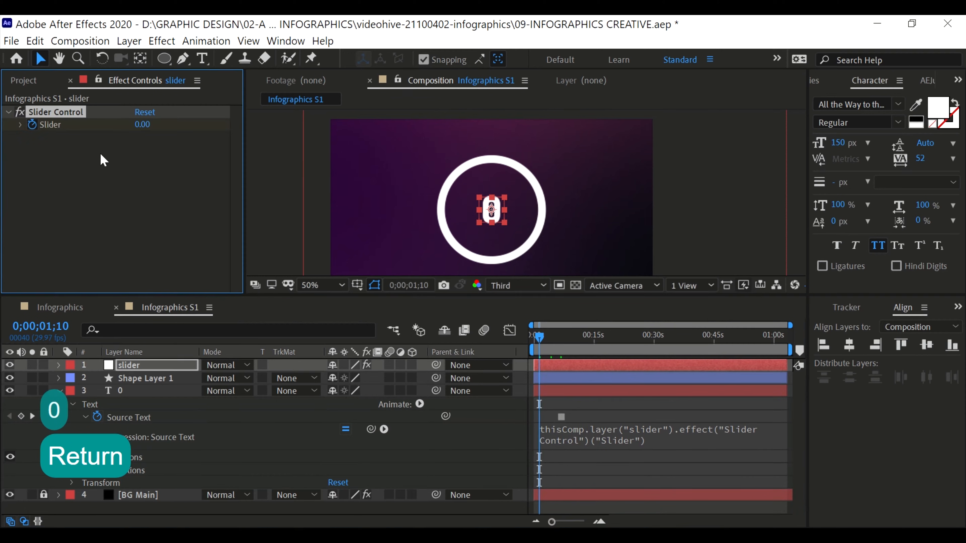
# Keyframe the Slider value at 75 at 0;00;10;12
pyautogui.moveTo(589, 344); pyautogui.dragTo(576, 336)
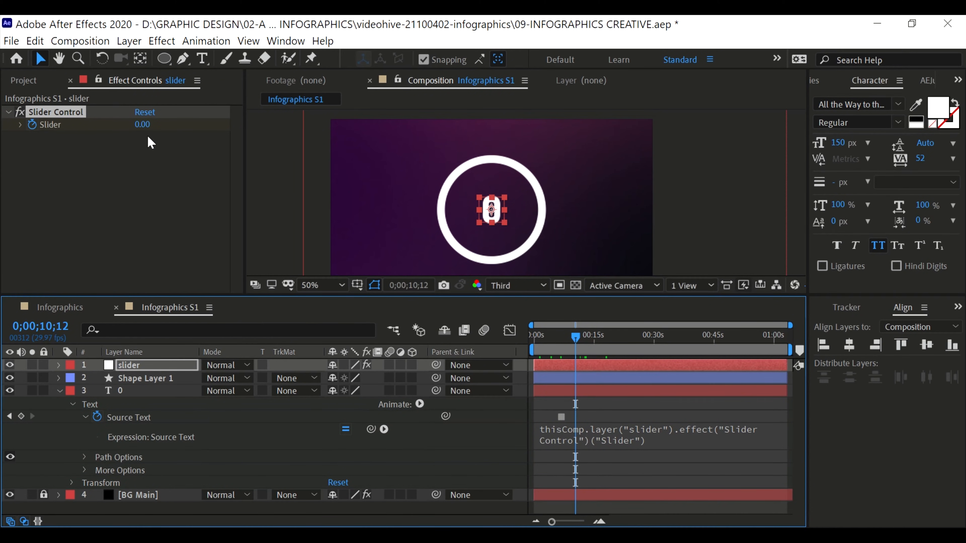
pyautogui.click(142, 124)
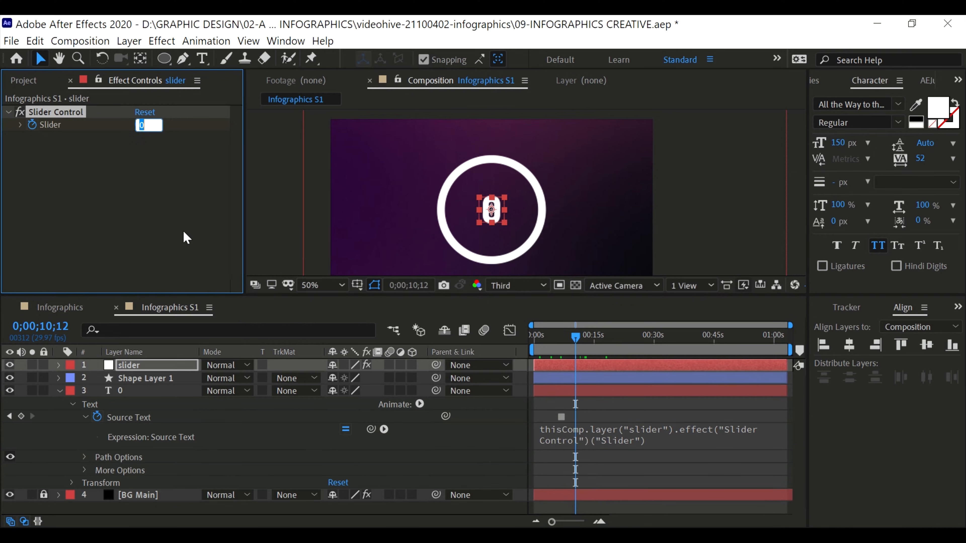
pyautogui.write('75')
pyautogui.press('Return')
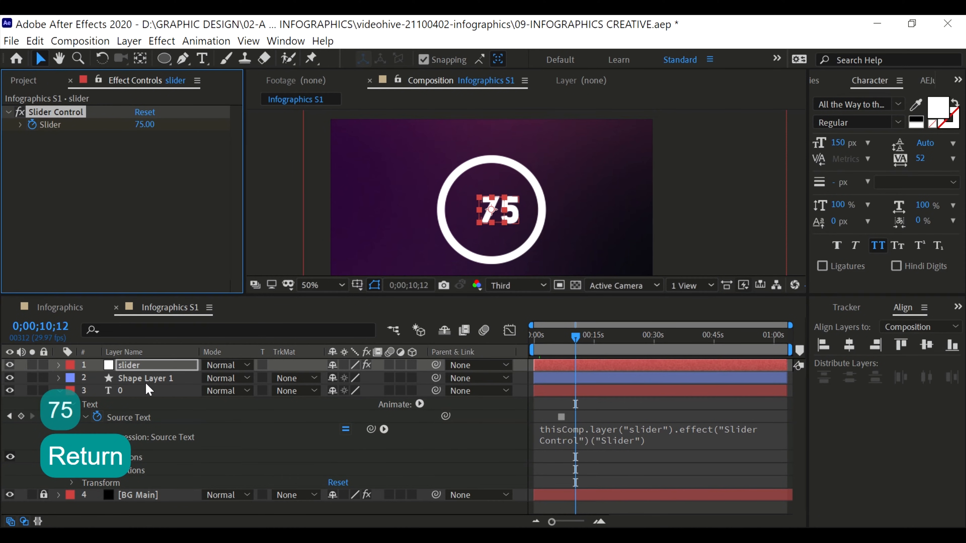
# Preview the number animation from the start of the composition
pyautogui.click(144, 364)
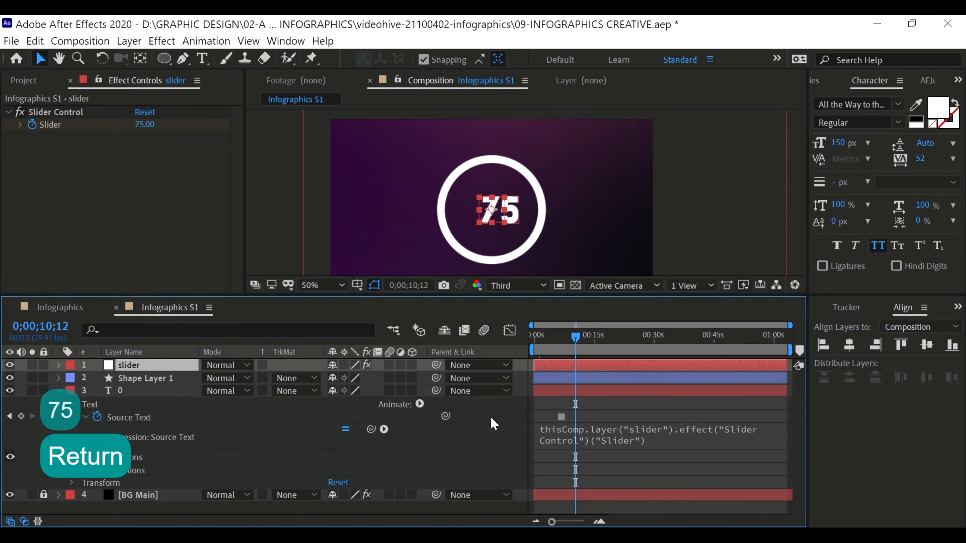
pyautogui.moveTo(574, 339); pyautogui.dragTo(533, 335)
pyautogui.press('space')
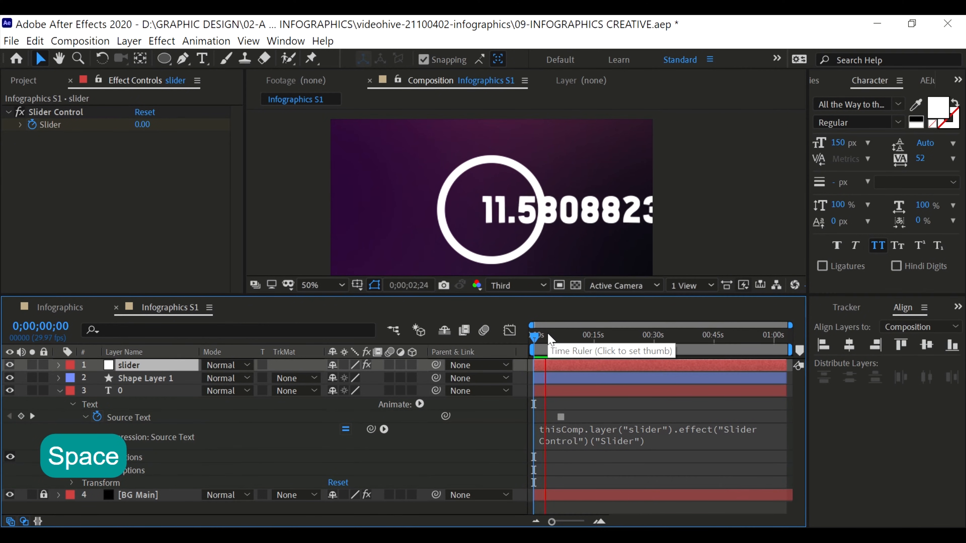
pyautogui.press('space')
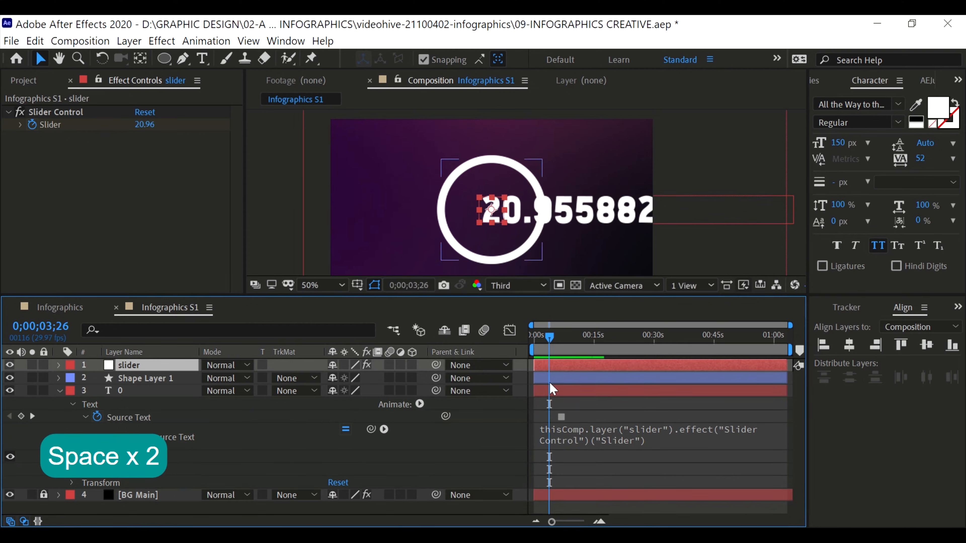
# Insert the Math.round() function in front of the slider reference in the Source Text expression
pyautogui.click(556, 435)
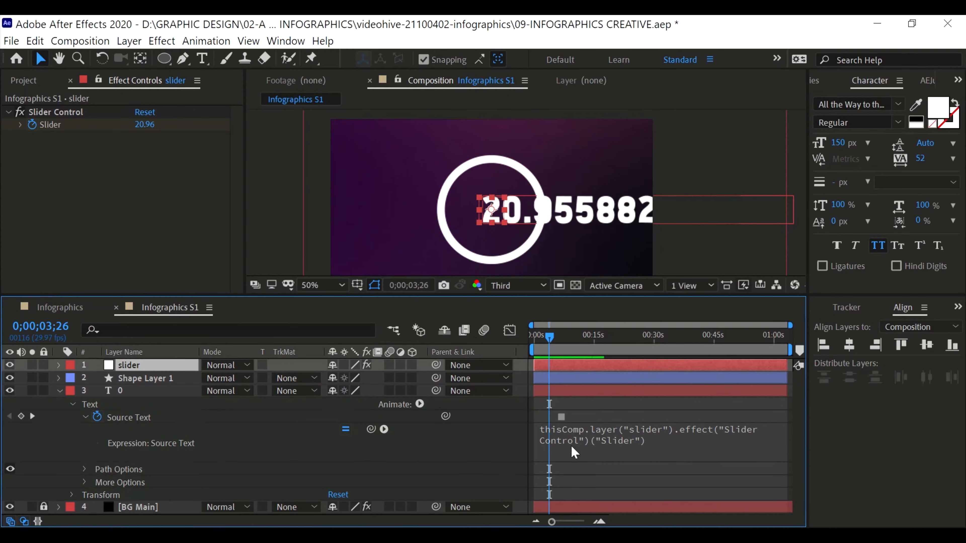
pyautogui.click(559, 432)
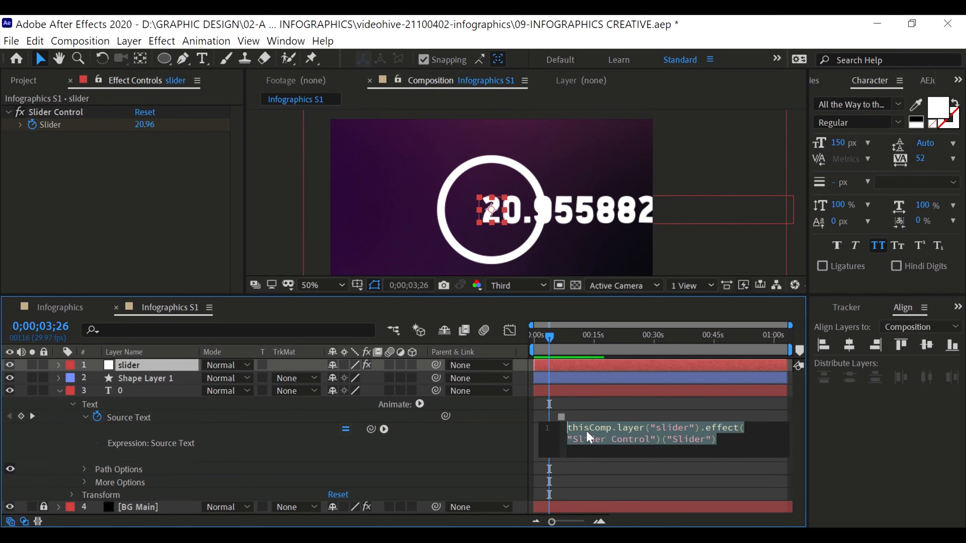
pyautogui.press('Left')
pyautogui.press('Left')
pyautogui.press('Left')
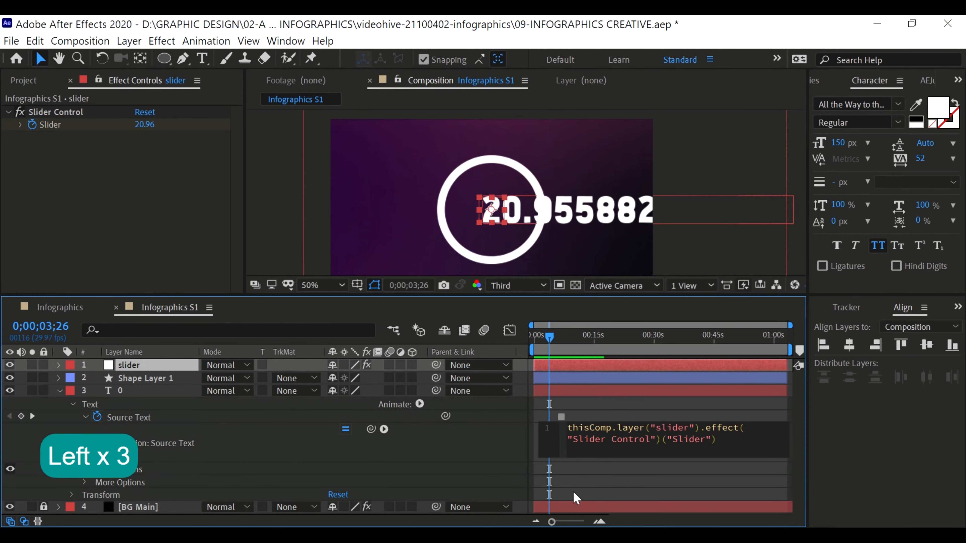
pyautogui.write('Matt')
pyautogui.press('BackSpace')
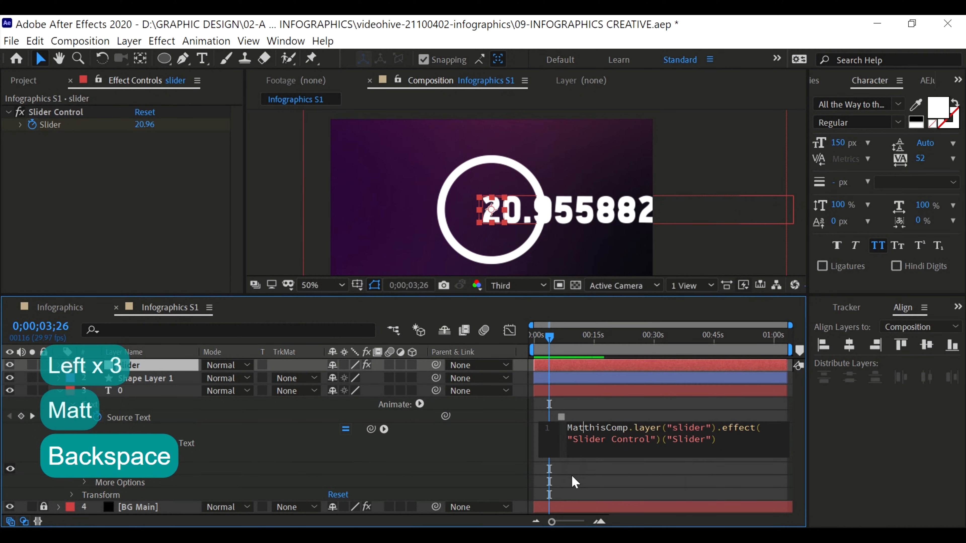
pyautogui.write('h')
pyautogui.press('Return')
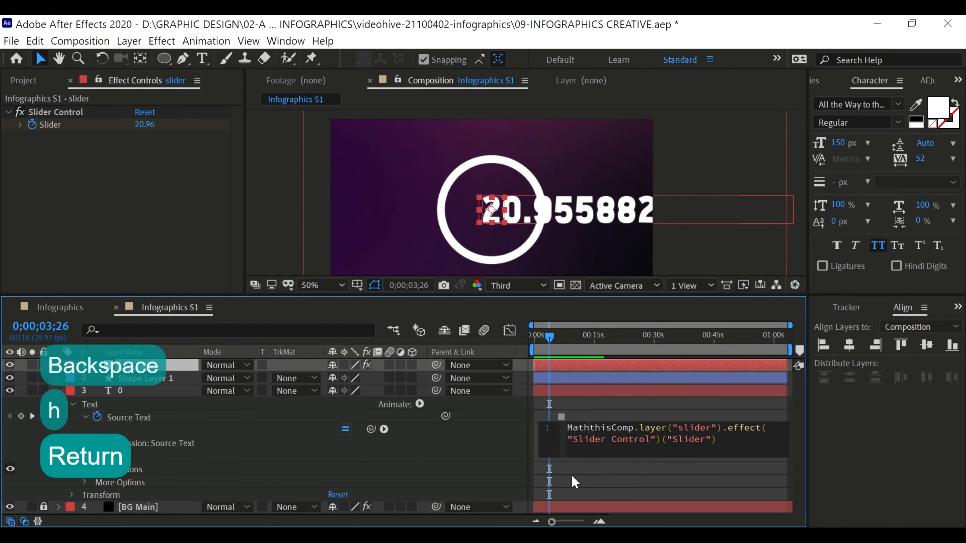
pyautogui.write('.roun')
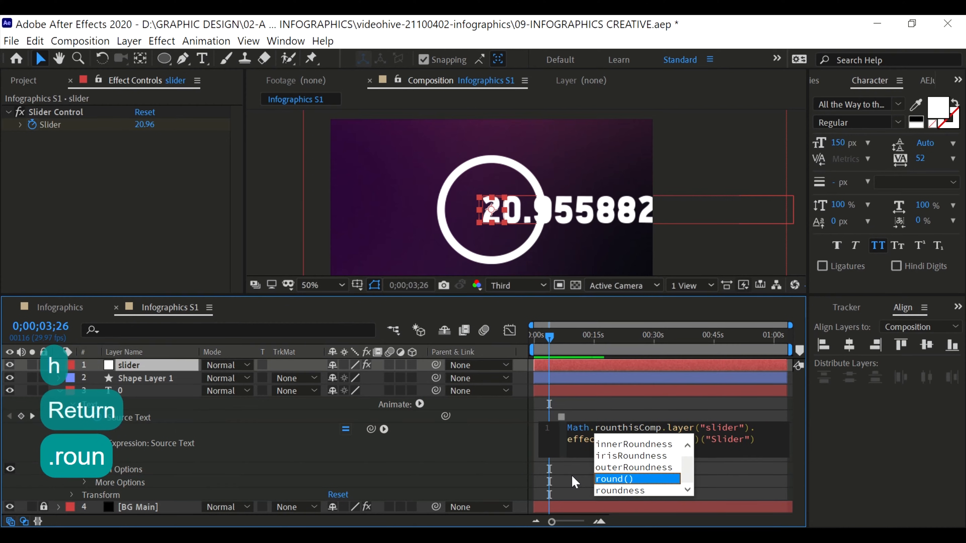
pyautogui.press('Return')
# Move the slider reference inside the parentheses of Math.round() and apply the expression
pyautogui.click(636, 426)
pyautogui.moveTo(637, 433); pyautogui.dragTo(765, 442)
pyautogui.hotkey('ctrl', 'x')
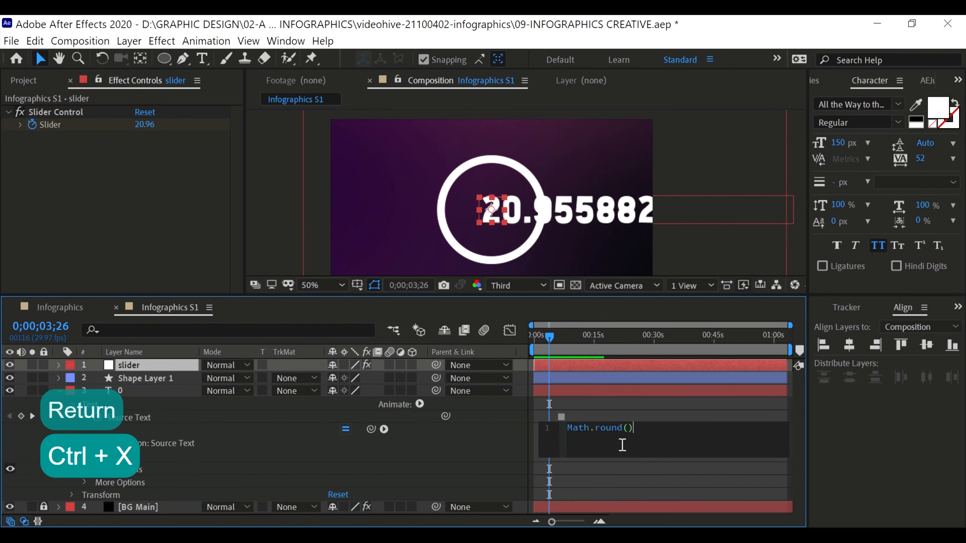
pyautogui.click(629, 427)
pyautogui.hotkey('ctrl', 'v')
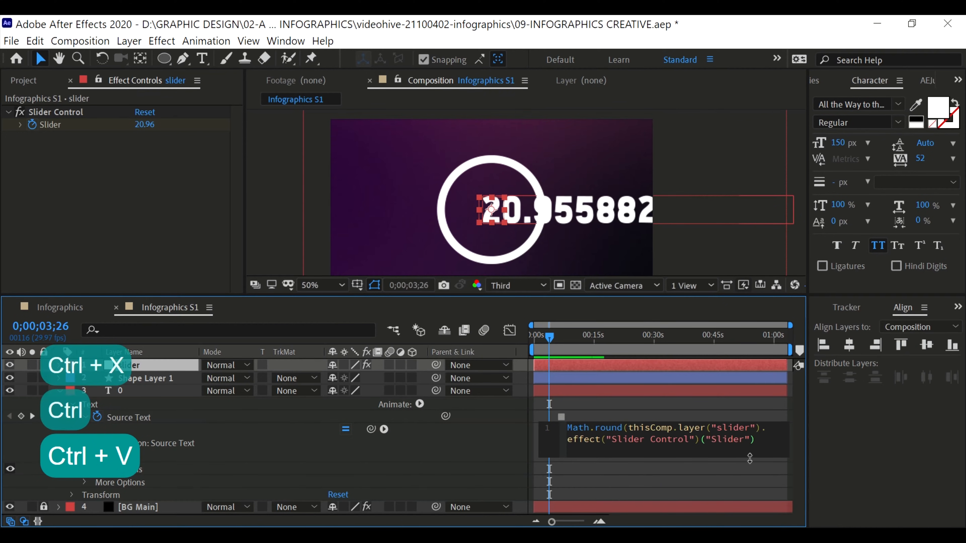
pyautogui.write(')')
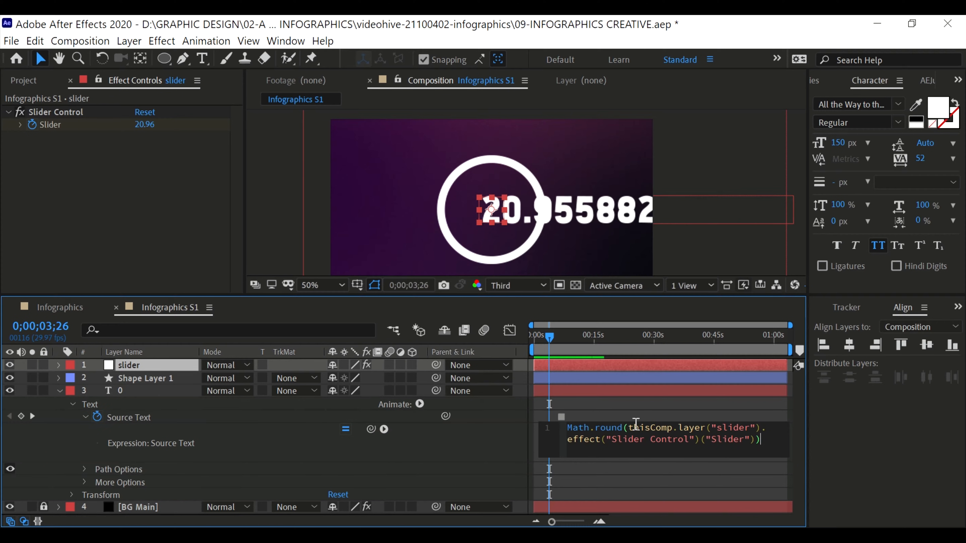
pyautogui.click(552, 338)
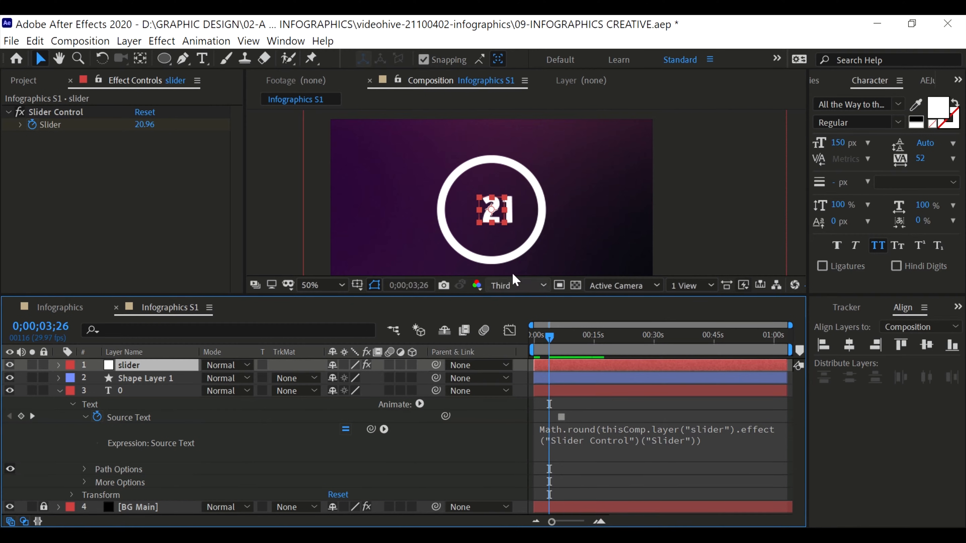
# Play the rounded number count from the first frame to check it
pyautogui.moveTo(551, 346); pyautogui.dragTo(534, 335)
pyautogui.press('space')
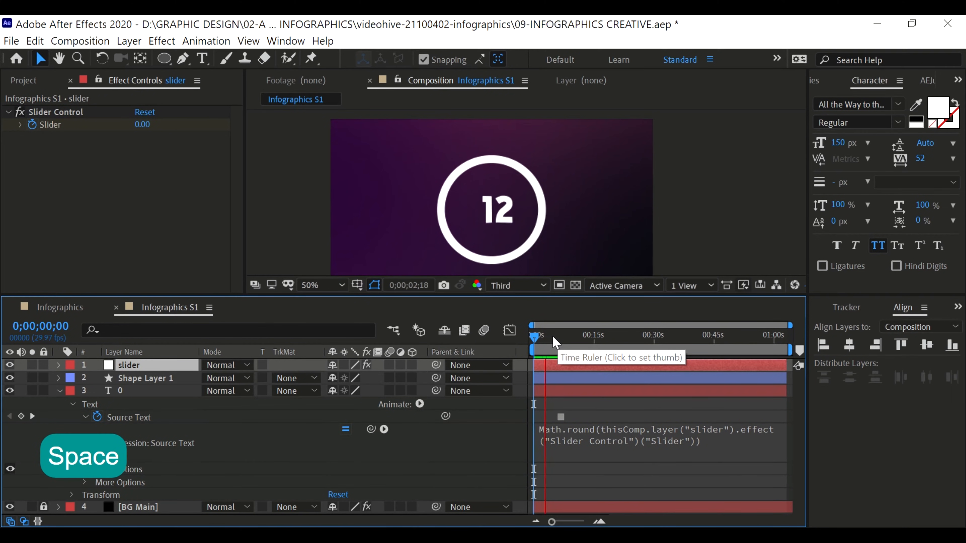
pyautogui.press('space')
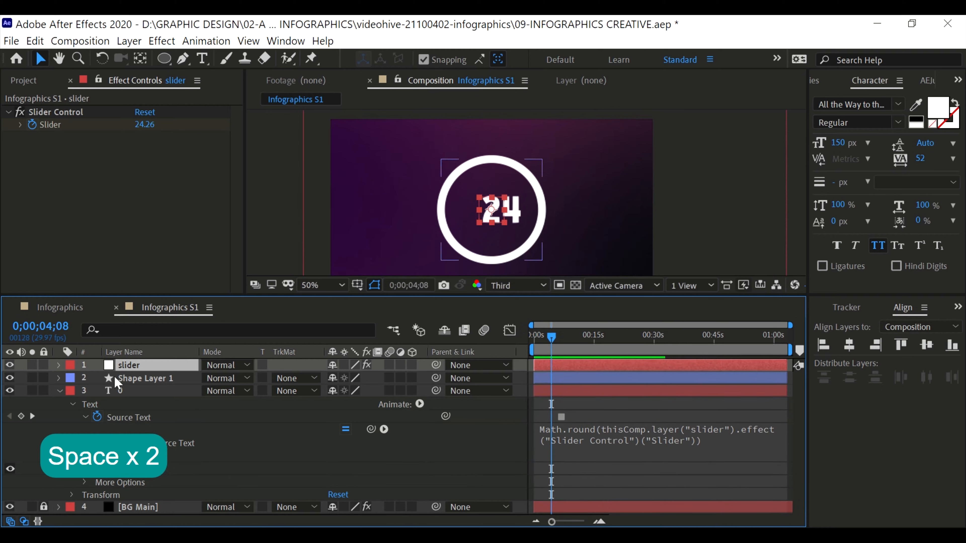
# Add Trim Paths to the contents of the circle's shape layer
pyautogui.click(127, 379)
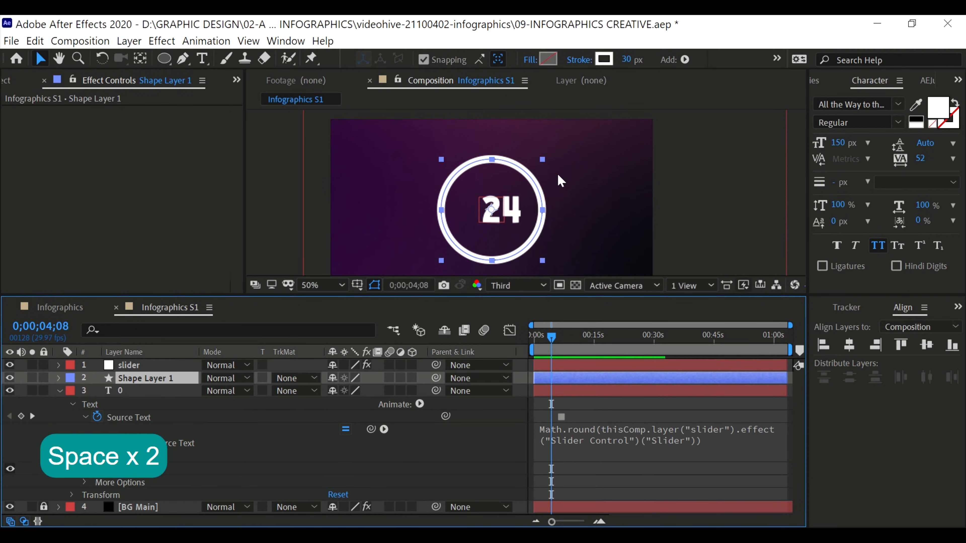
pyautogui.click(59, 378)
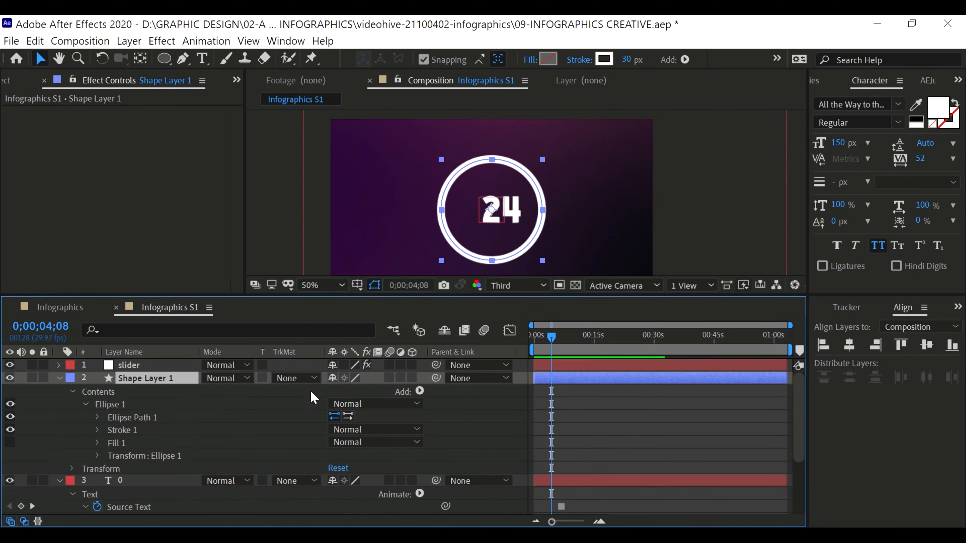
pyautogui.click(419, 390)
pyautogui.click(326, 320)
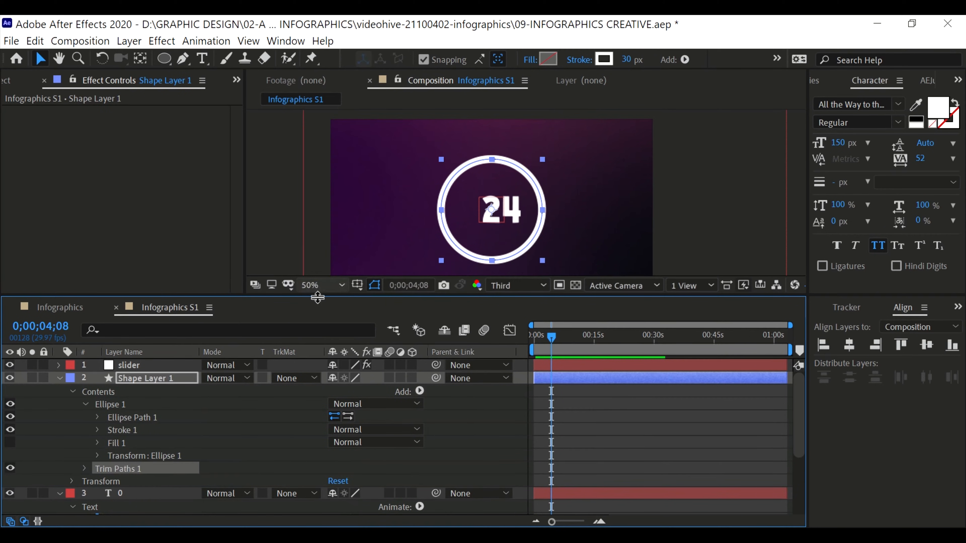
# Link the End property of the circle's Trim Paths to the slider null's Slider value
pyautogui.click(85, 468)
pyautogui.scroll(-1, 151, 480)
pyautogui.click(118, 482)
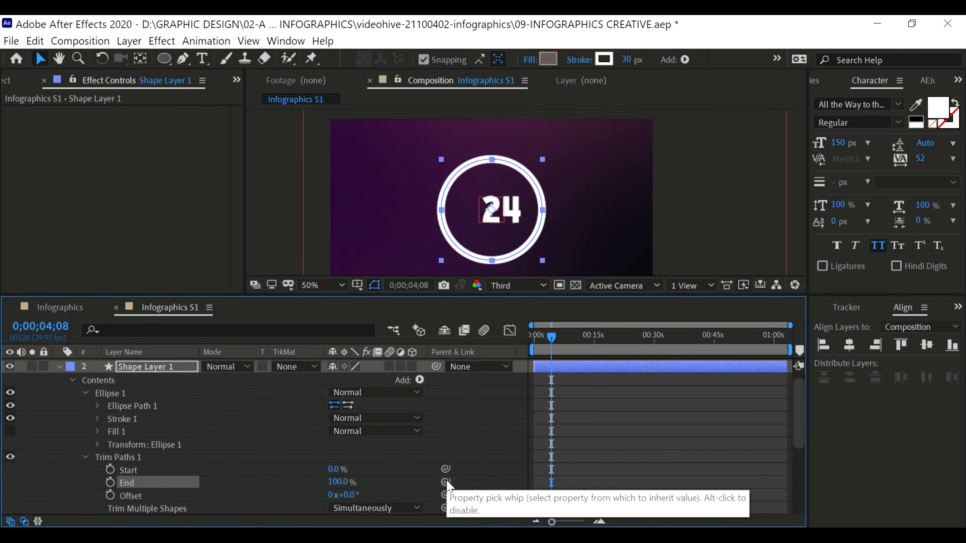
pyautogui.scroll(1, 153, 387)
pyautogui.click(131, 365)
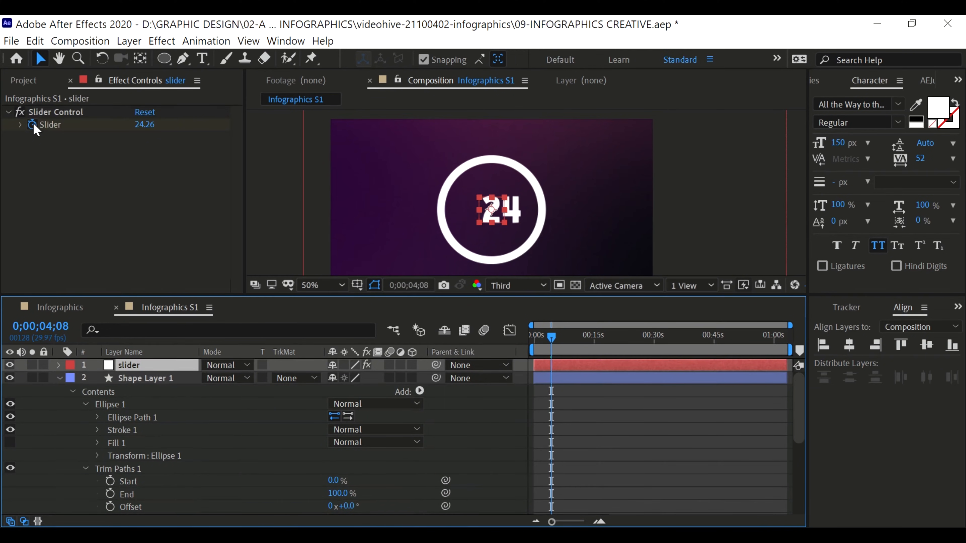
pyautogui.scroll(-3, 446, 479)
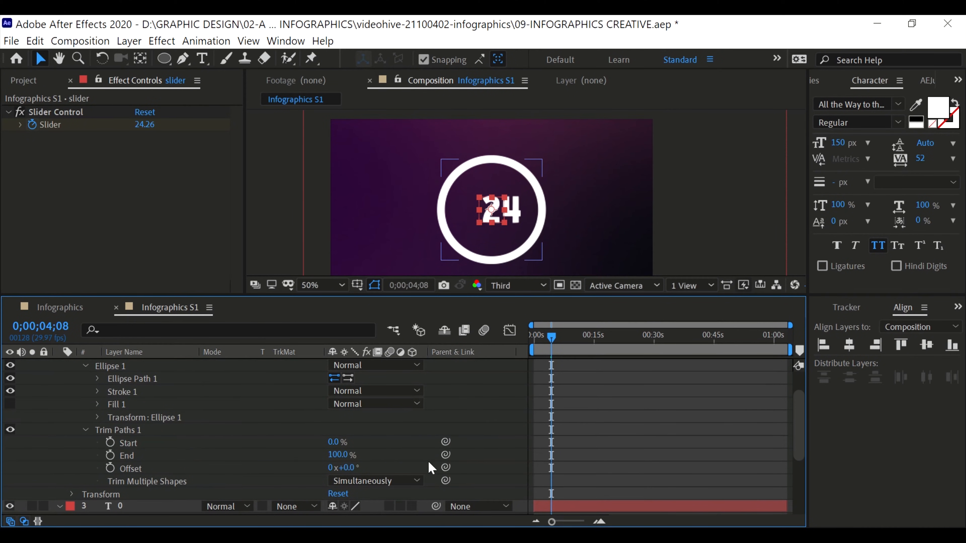
pyautogui.moveTo(445, 454); pyautogui.dragTo(52, 125)
pyautogui.scroll(3, 144, 441)
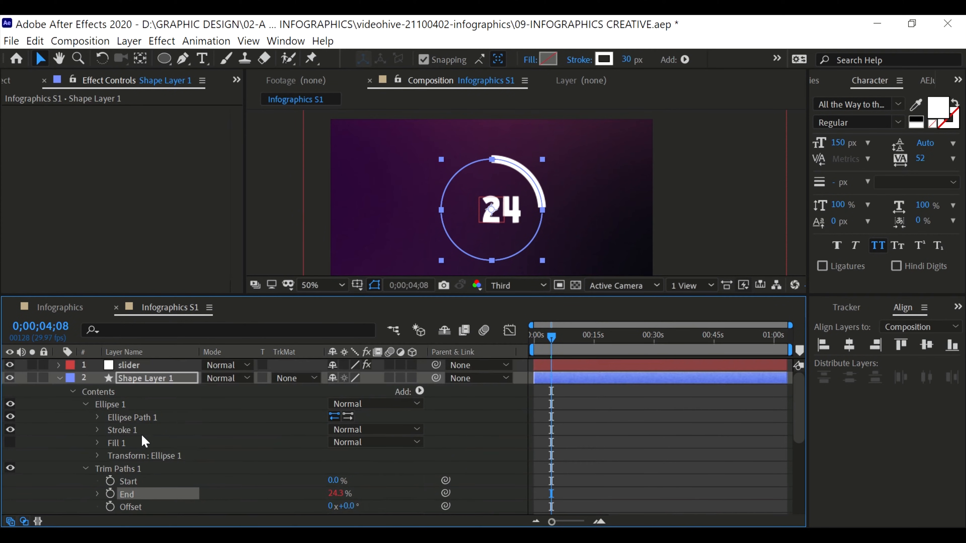
# Play the animation from the first frame to check that the ring fills in sync with the number
pyautogui.press('space')
pyautogui.press('space')
pyautogui.press('space')
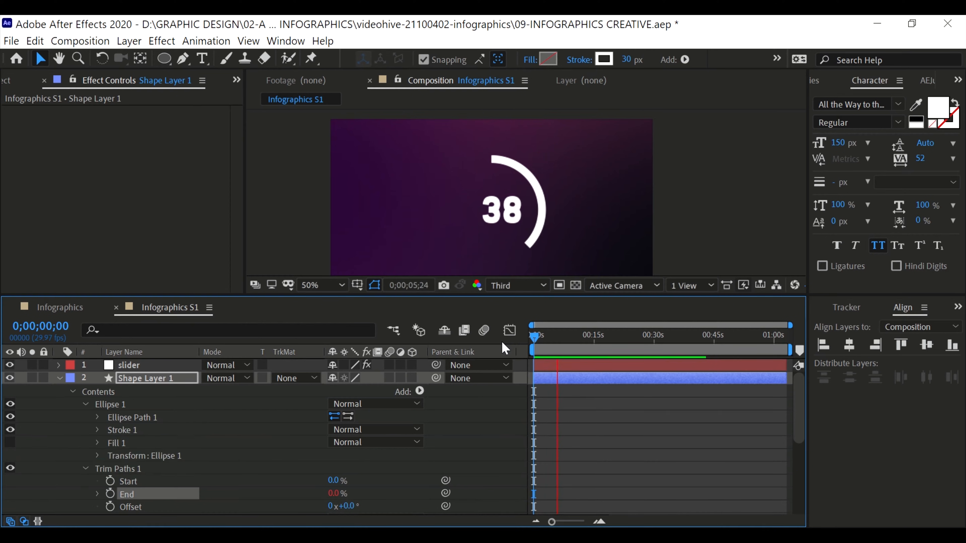
pyautogui.press('space')
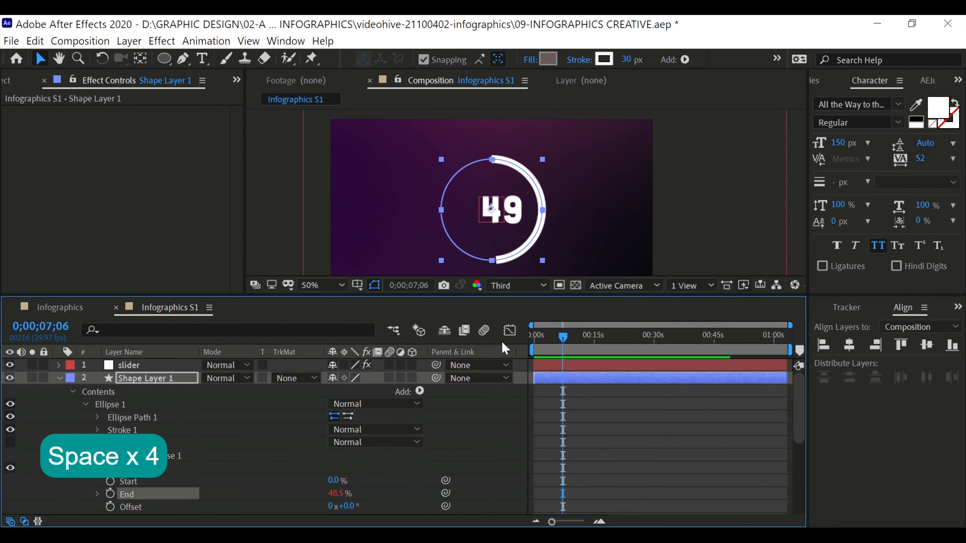
# Collapse the circle and number layers' properties and replay the animation at 100% magnification
pyautogui.click(108, 377)
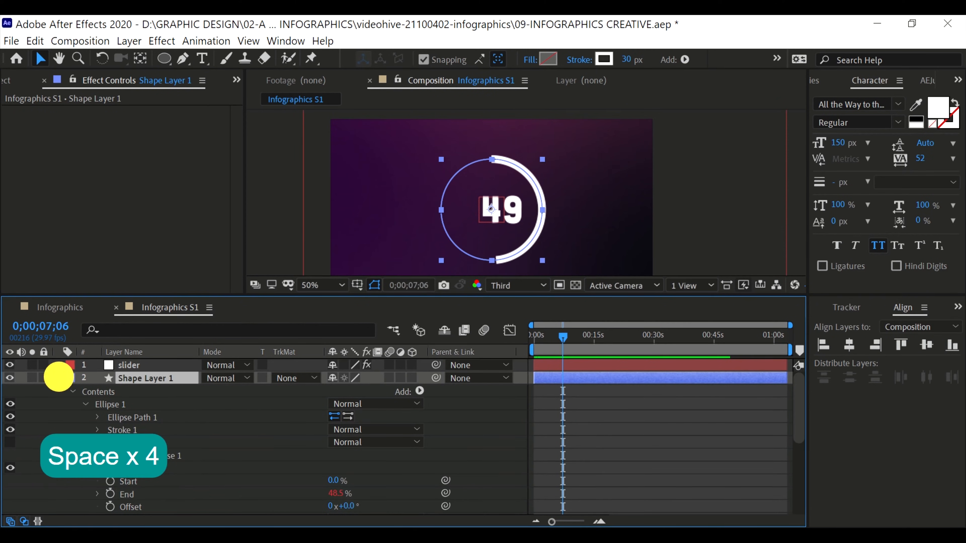
pyautogui.click(60, 378)
pyautogui.click(111, 393)
pyautogui.press('u')
pyautogui.press('u')
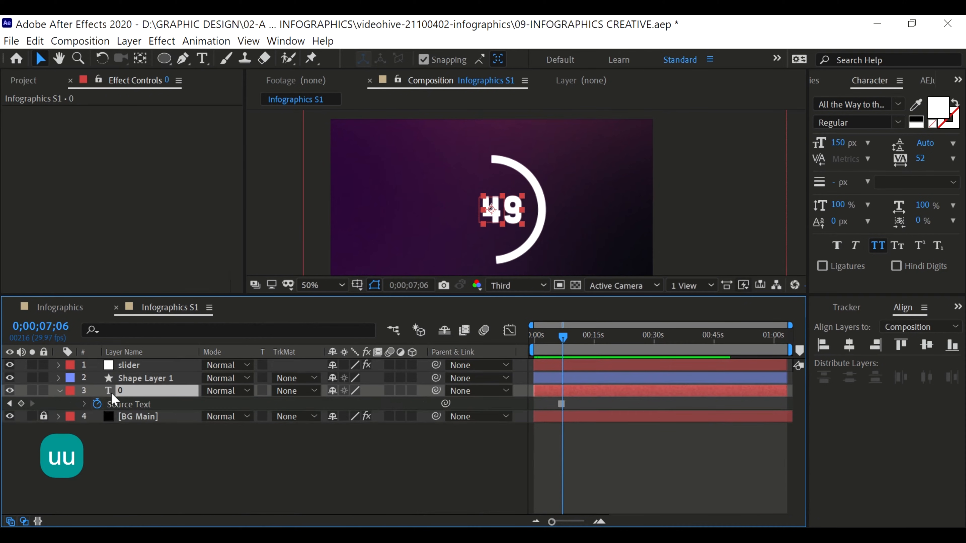
pyautogui.press('u')
pyautogui.click(175, 375)
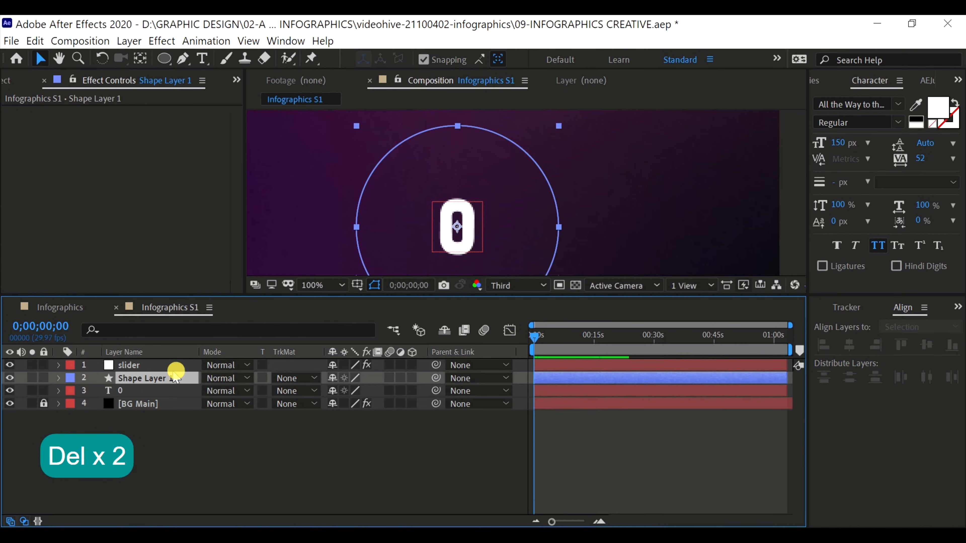
pyautogui.press('space')
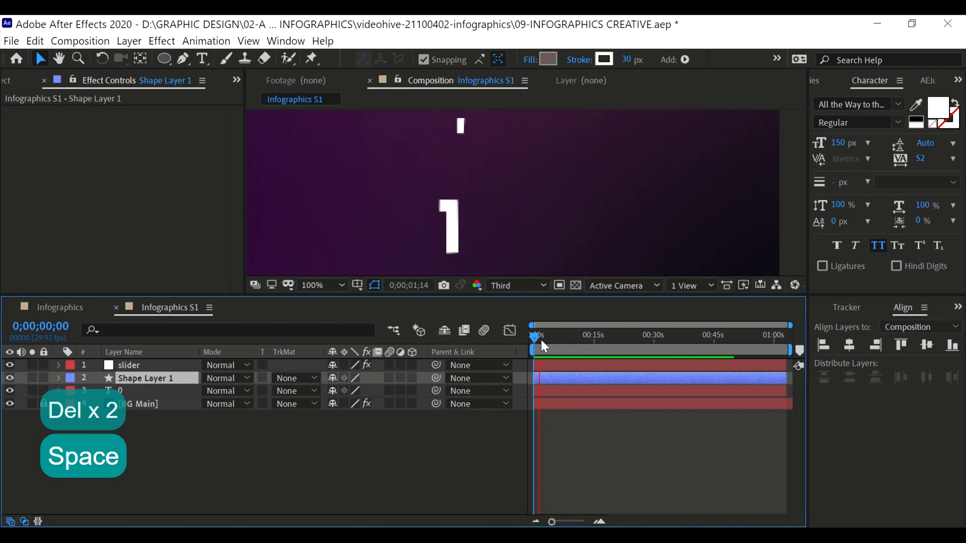
pyautogui.press('space')
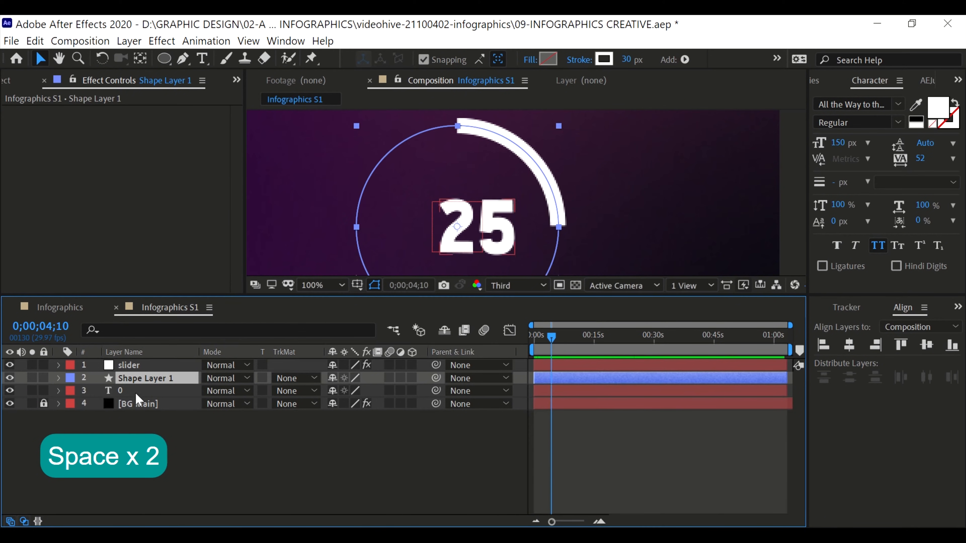
# Rename the ring's shape layer to "circle data" and duplicate it
pyautogui.press('Return')
pyautogui.write('circle data')
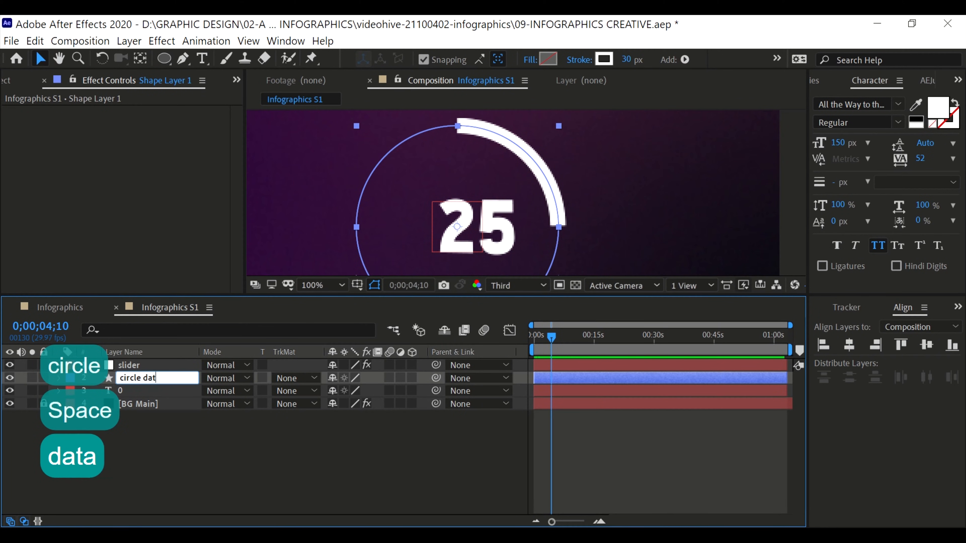
pyautogui.press('Return')
pyautogui.hotkey('ctrl', 'c')
pyautogui.hotkey('ctrl', 'v')
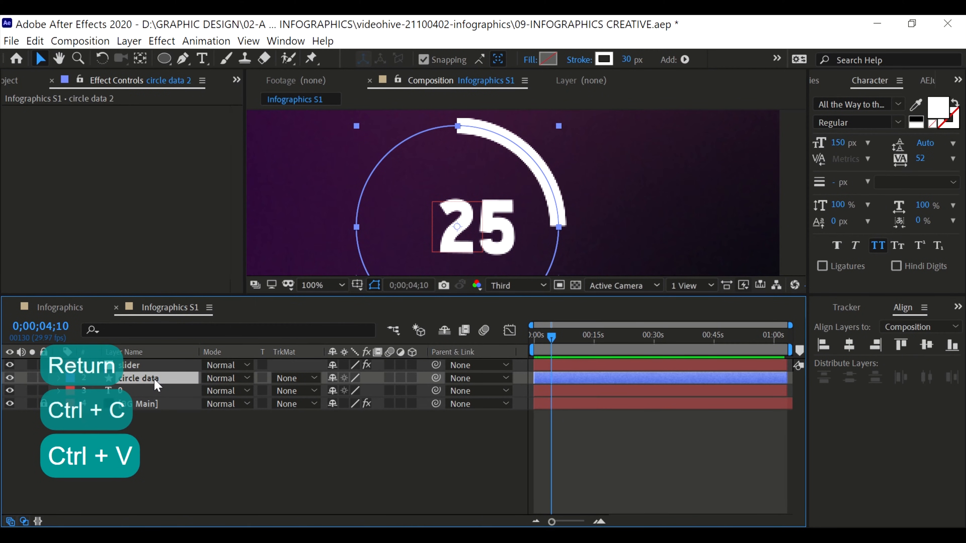
# Set the stroke width of circle data 2 to 5 px and delete Trim Paths from its contents
pyautogui.scroll(-2, 577, 159)
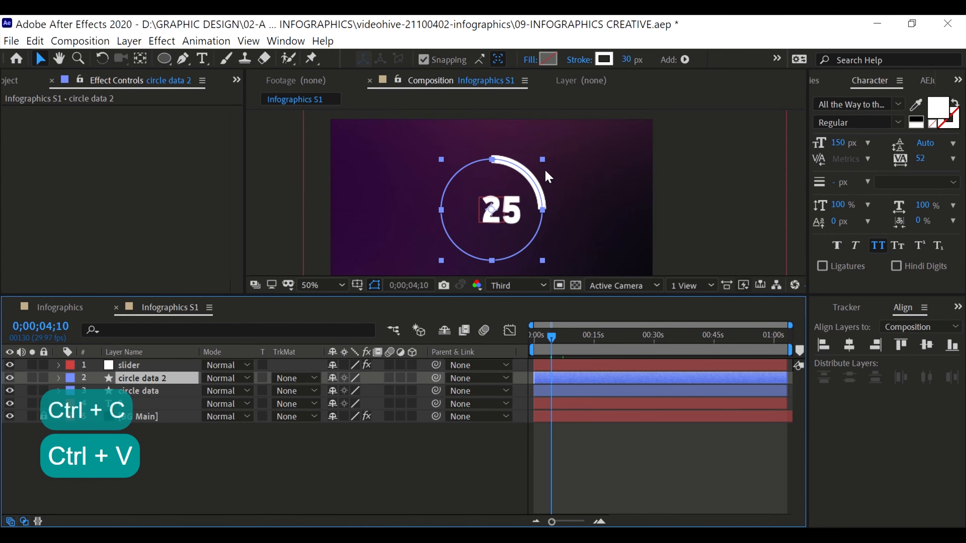
pyautogui.click(612, 60)
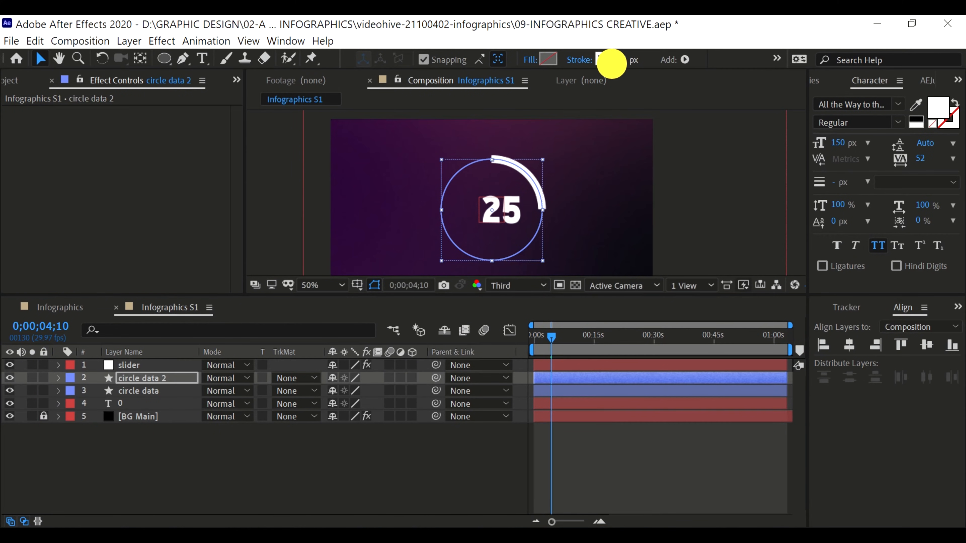
pyautogui.click(96, 381)
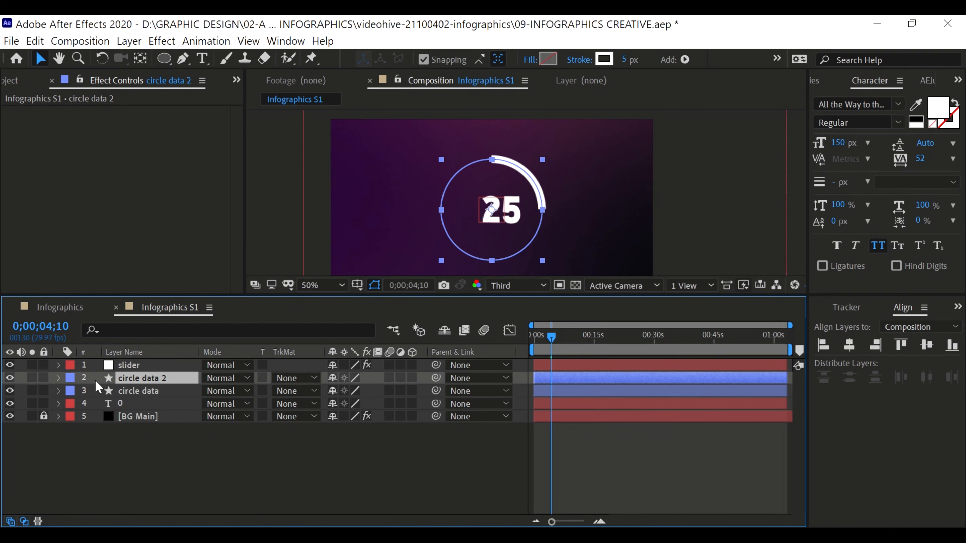
pyautogui.press('u')
pyautogui.click(58, 378)
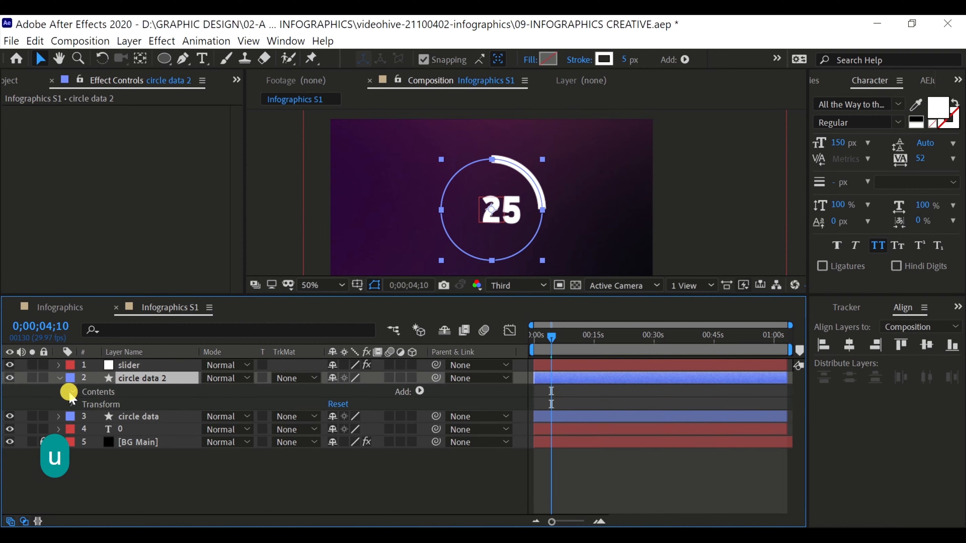
pyautogui.click(71, 393)
pyautogui.click(103, 415)
pyautogui.press('Delete')
# Shrink circle data 2 proportionally around its centre to the thick arc's inner edge and set its opacity to 40%
pyautogui.scroll(2, 567, 144)
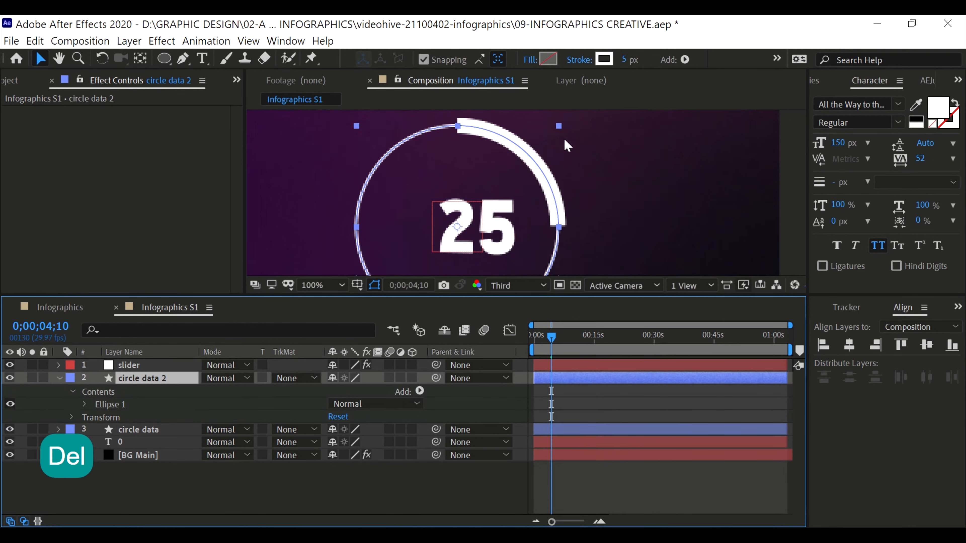
pyautogui.moveTo(558, 126); pyautogui.dragTo(549, 134)
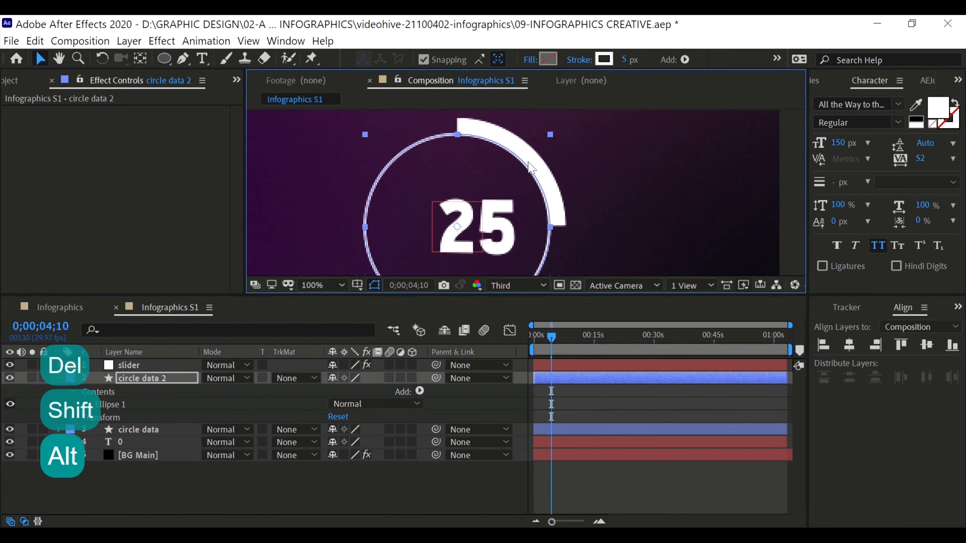
pyautogui.scroll(-1, 455, 224)
pyautogui.press('t')
pyautogui.click(334, 390)
pyautogui.write('40')
pyautogui.press('Return')
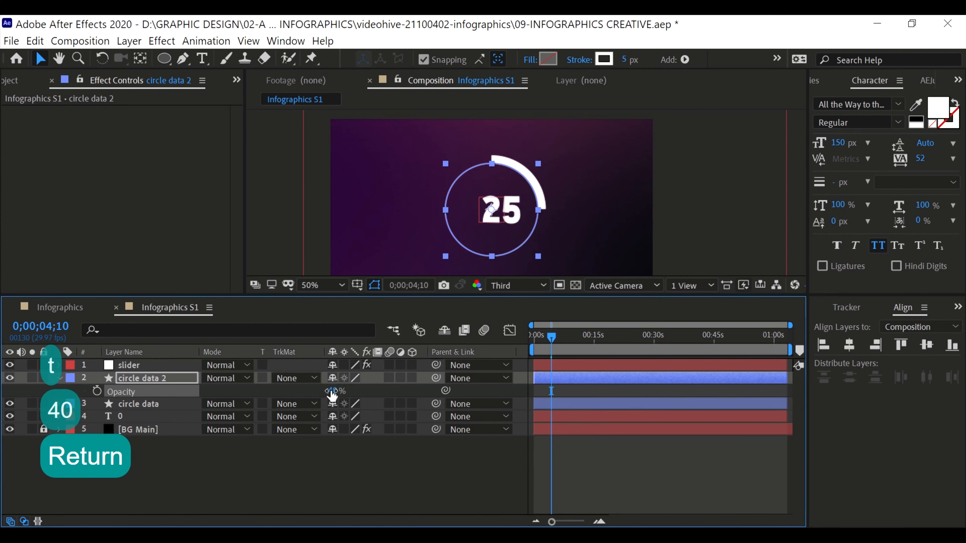
# Duplicate circle data 2 and set the opacity of the copy to 100%
pyautogui.click(124, 377)
pyautogui.hotkey('ctrl', 'c')
pyautogui.hotkey('ctrl', 'v')
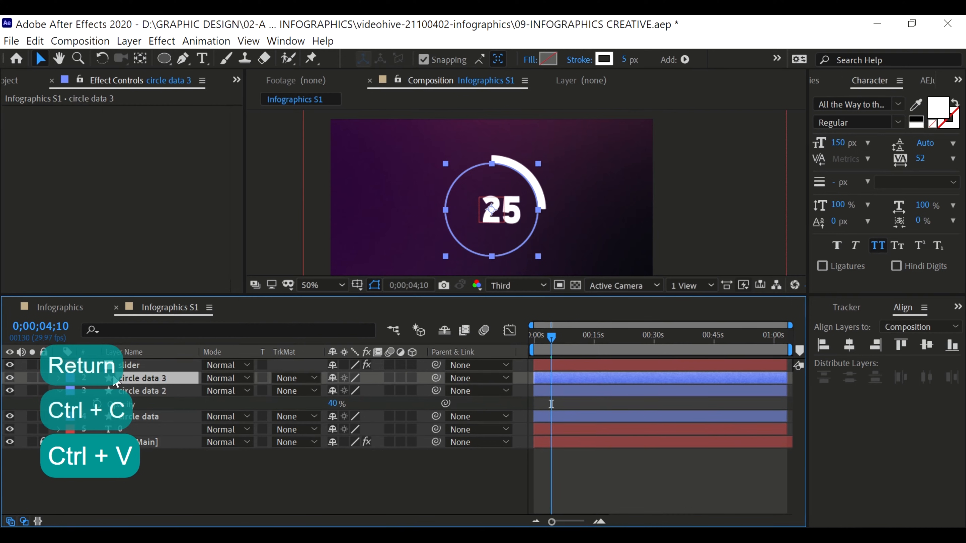
pyautogui.press('t')
pyautogui.moveTo(331, 393); pyautogui.dragTo(410, 391)
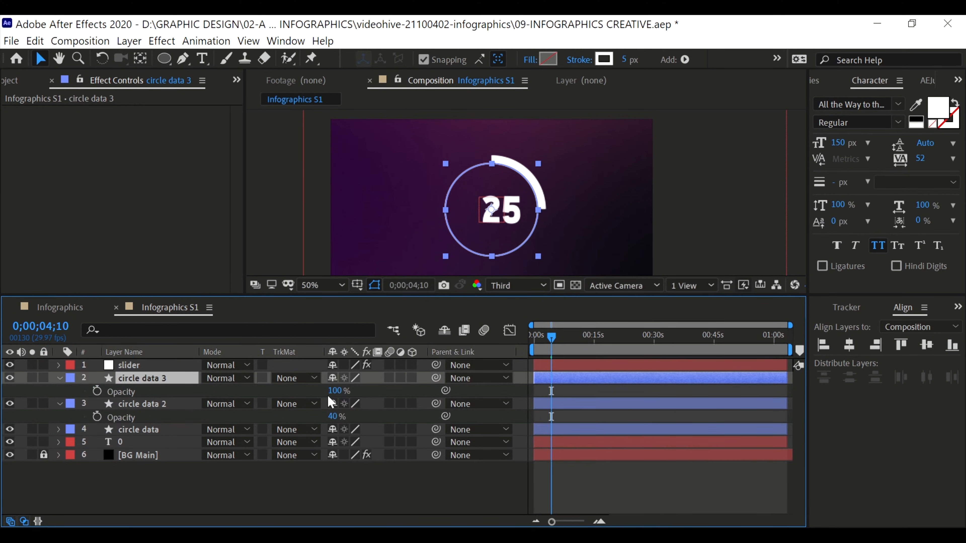
# Give circle data 3 Trim Paths with its End driven by the slider, and play the animation to check it
pyautogui.click(59, 378)
pyautogui.click(60, 378)
pyautogui.press('space')
pyautogui.press('space')
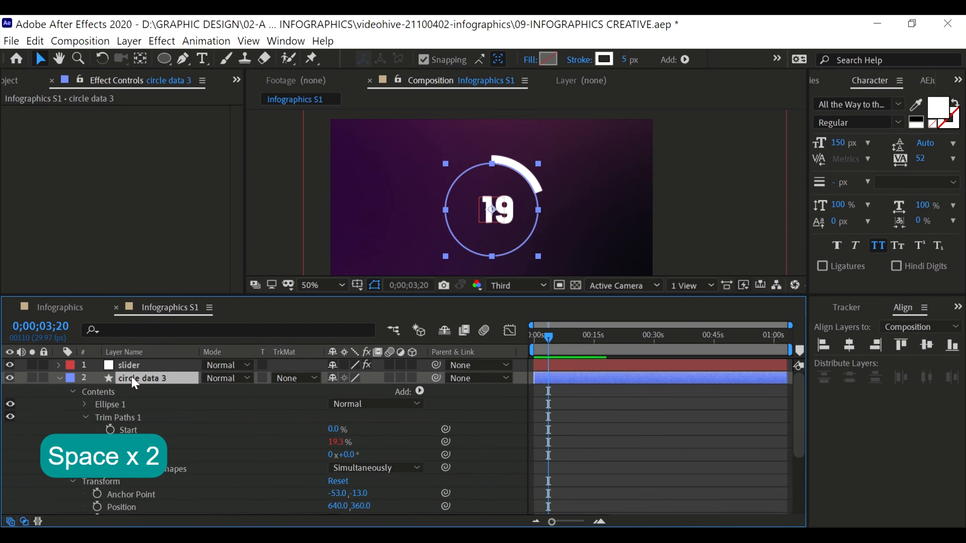
# Duplicate circle data 3 as a full ring without Trim Paths, enlarged to the thick arc's outer edge, and preview it
pyautogui.click(59, 377)
pyautogui.hotkey('ctrl', 'c')
pyautogui.hotkey('ctrl', 'v')
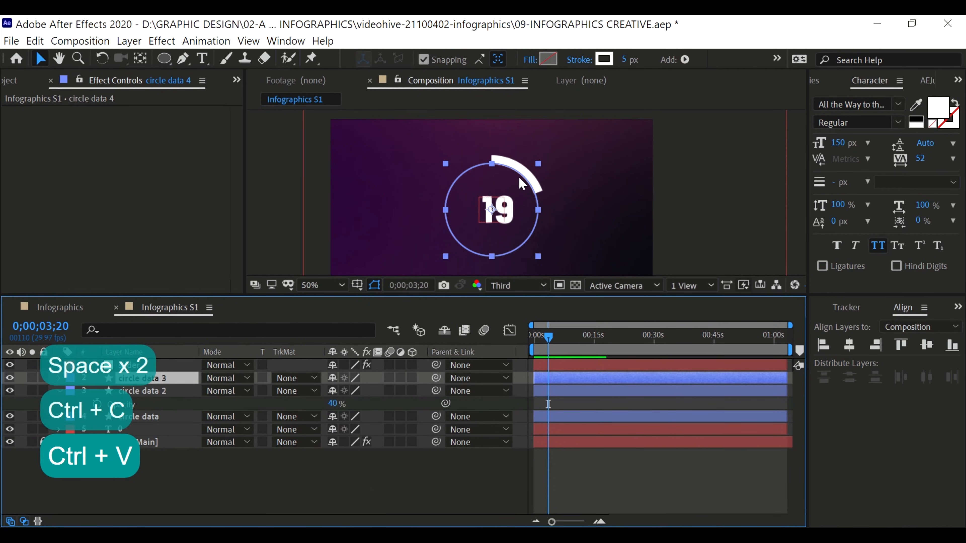
pyautogui.press('Delete')
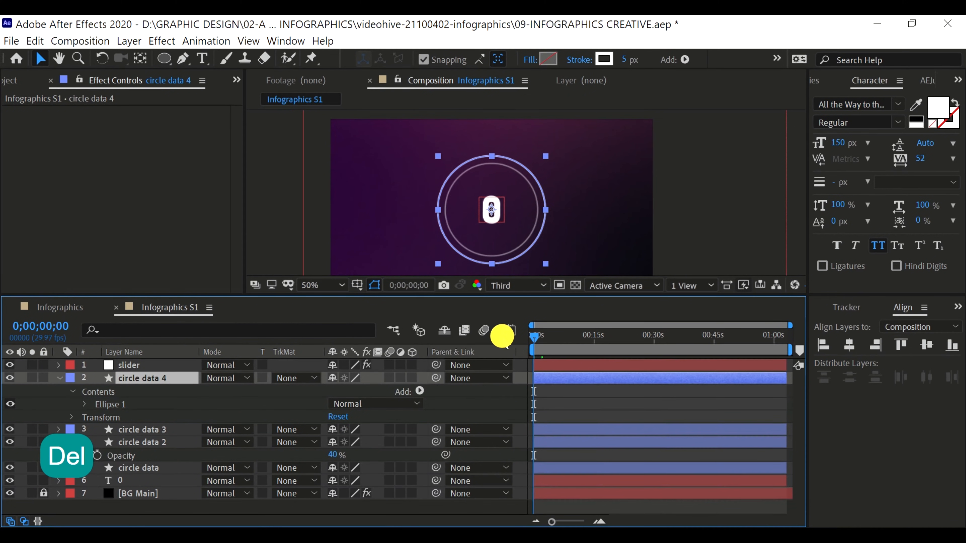
pyautogui.press('space')
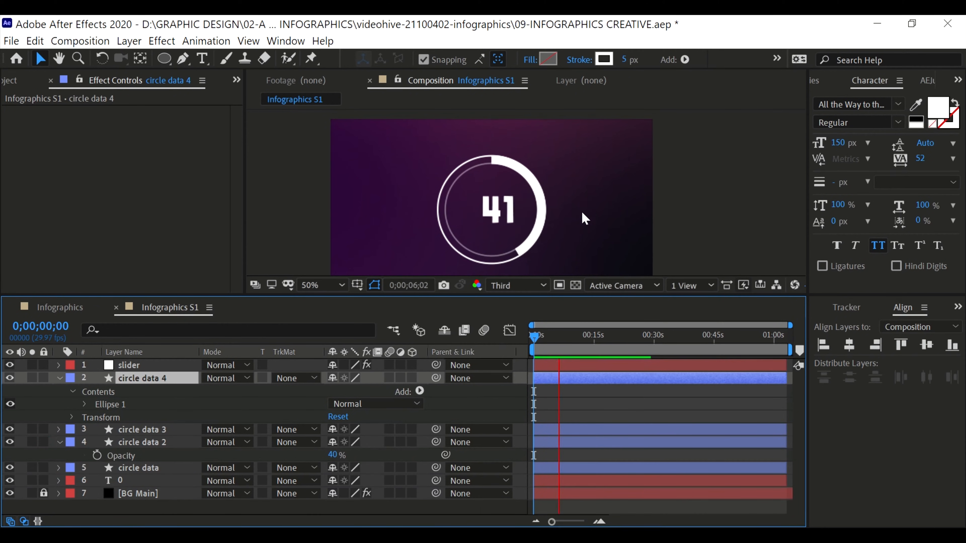
pyautogui.press('space')
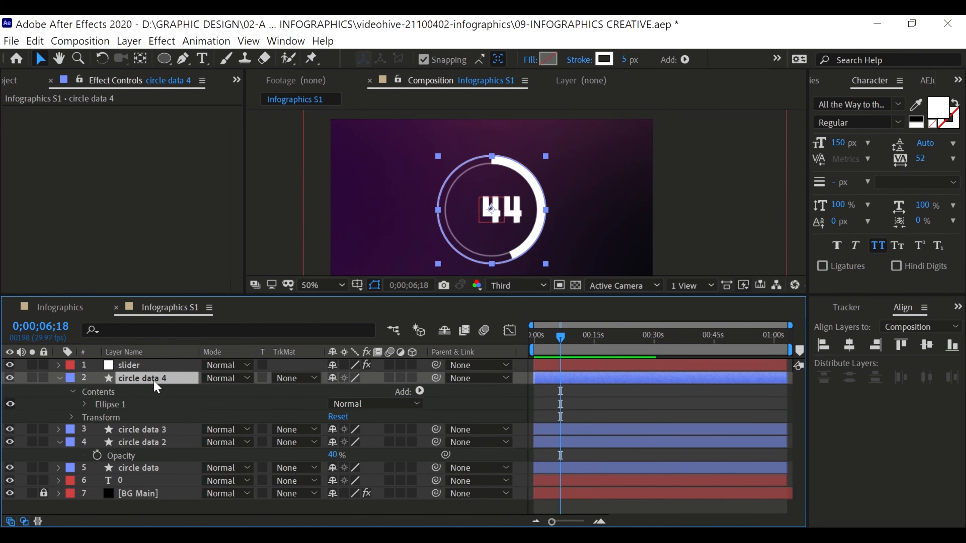
pyautogui.hotkey('ctrl', 'c')
pyautogui.hotkey('ctrl', 'v')
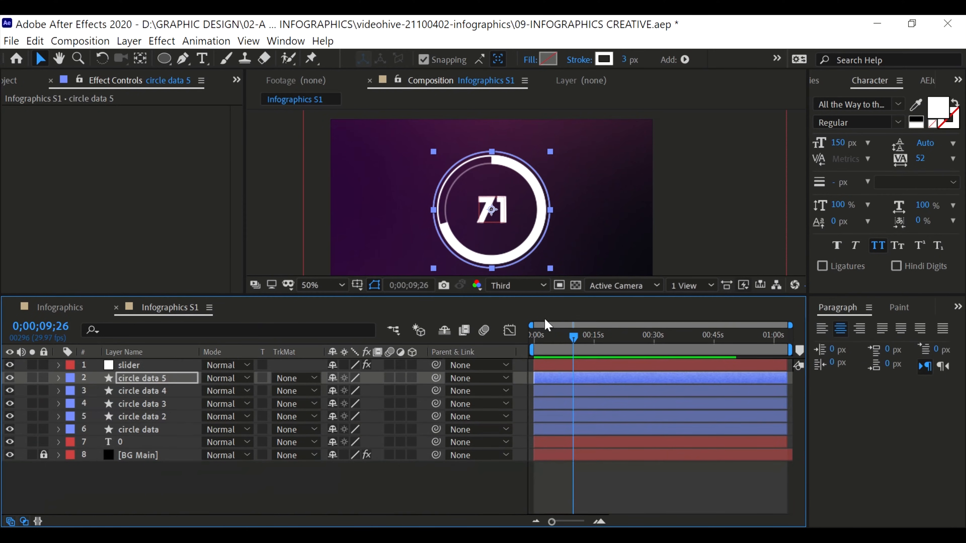
pyautogui.moveTo(551, 154); pyautogui.dragTo(561, 143)
pyautogui.hotkey('ctrl', 'z')
pyautogui.click(160, 380)
pyautogui.press('.')
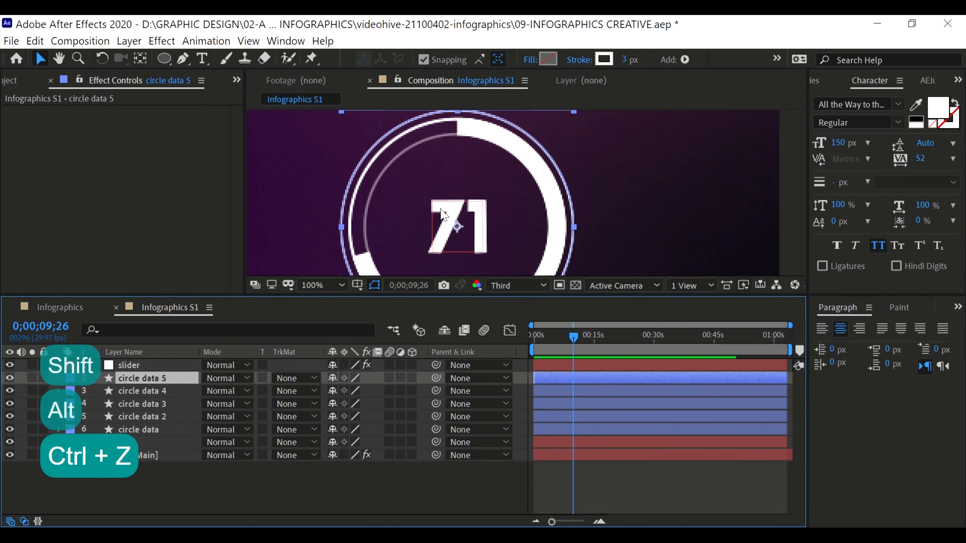
pyautogui.hotkey('ctrl', 'z')
pyautogui.hotkey('ctrl', 'z')
pyautogui.hotkey('ctrl', 'z')
pyautogui.hotkey('ctrl', 'z')
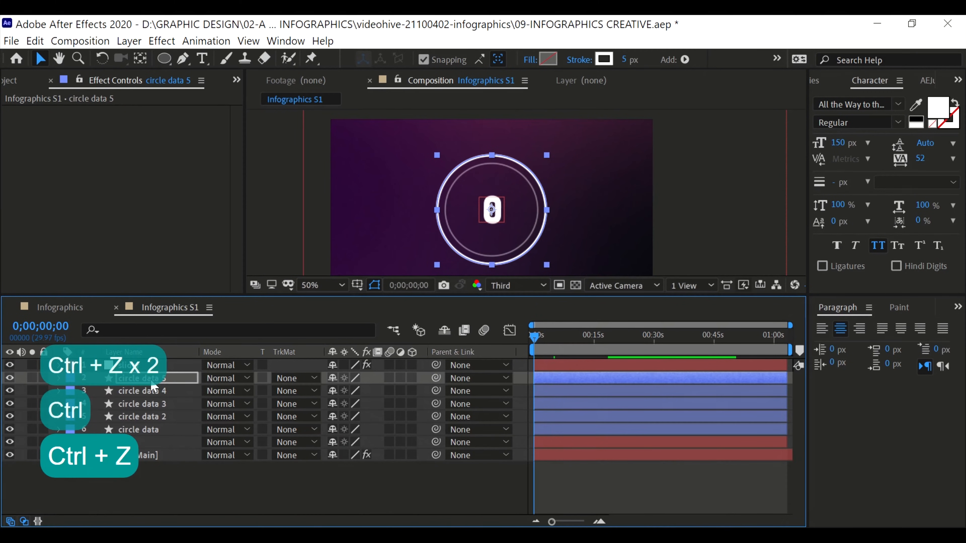
pyautogui.hotkey('ctrl', 'z')
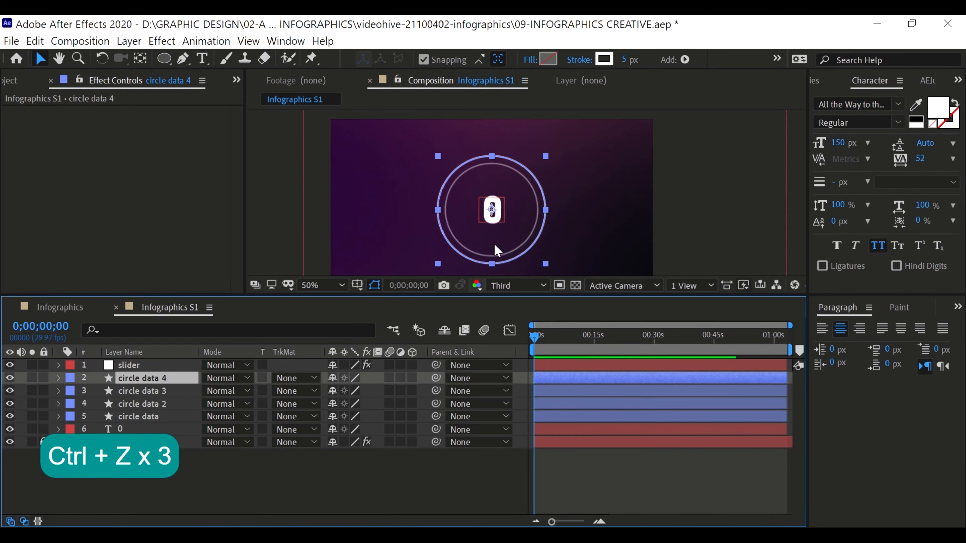
# Duplicate circle data 4 and enlarge the copy proportionally around its centre into a separate outermost ring
pyautogui.hotkey('ctrl', 'c')
pyautogui.hotkey('ctrl', 'v')
pyautogui.moveTo(548, 154); pyautogui.dragTo(550, 141)
pyautogui.scroll(1, 550, 141)
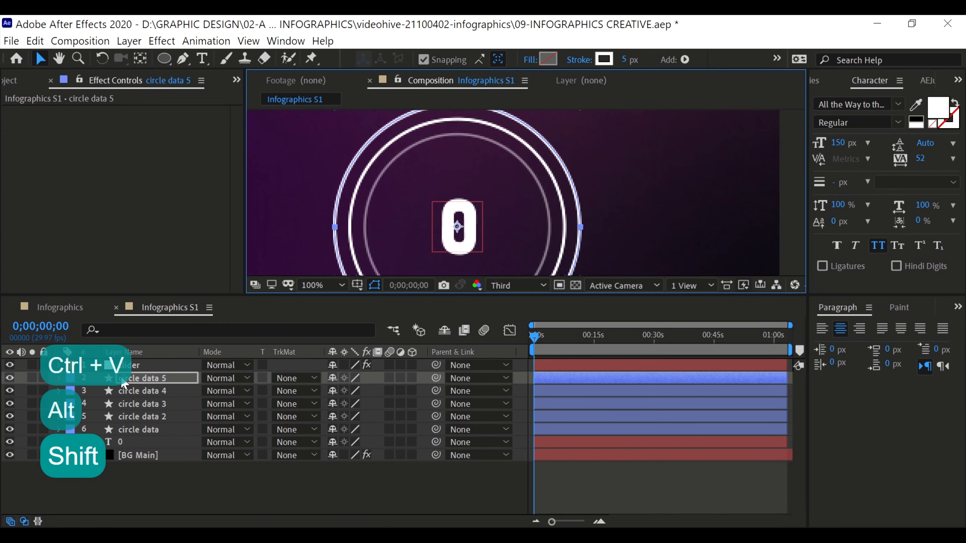
# Add dashes to the stroke of circle data 5, with Stroke Width 14, Miter Limit 12 and Dash 6
pyautogui.click(59, 378)
pyautogui.press('u')
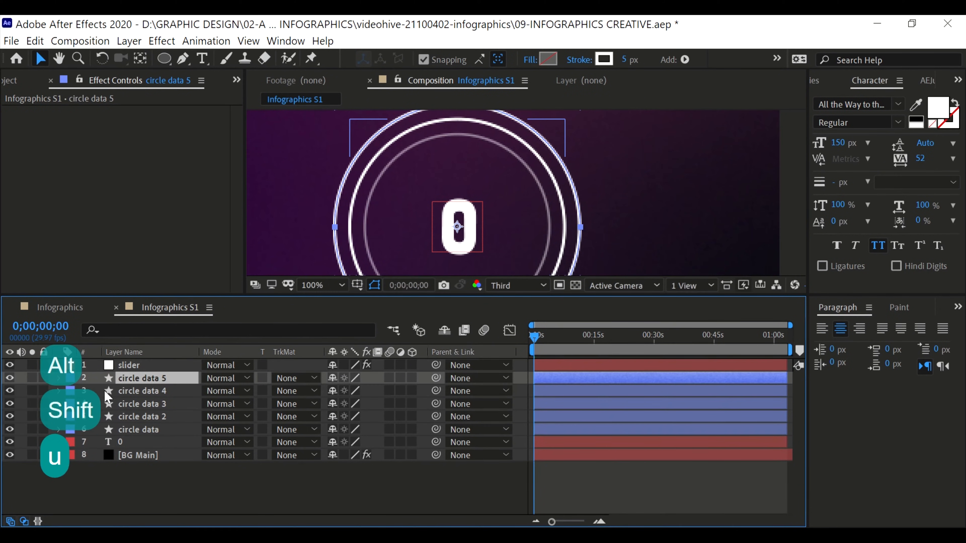
pyautogui.click(59, 377)
pyautogui.click(72, 391)
pyautogui.click(85, 403)
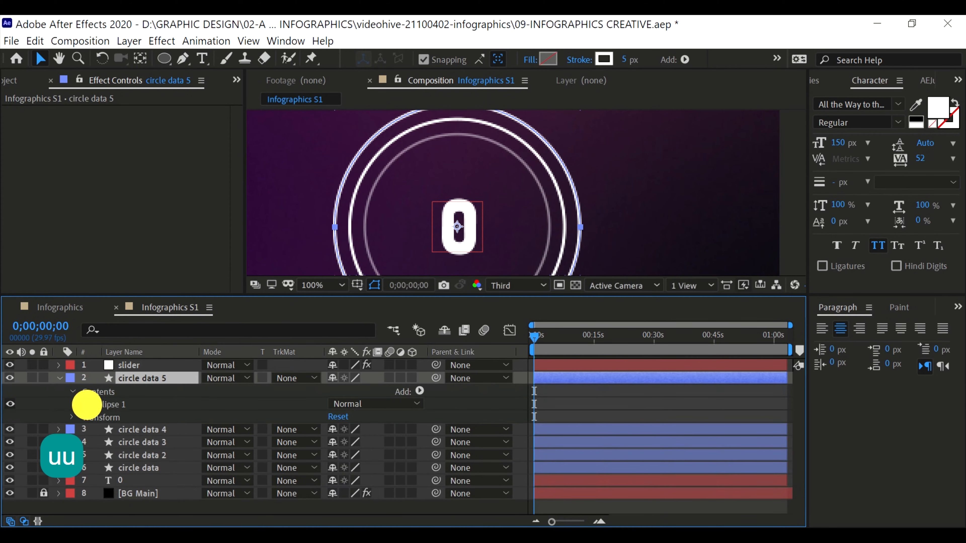
pyautogui.click(98, 417)
pyautogui.click(97, 417)
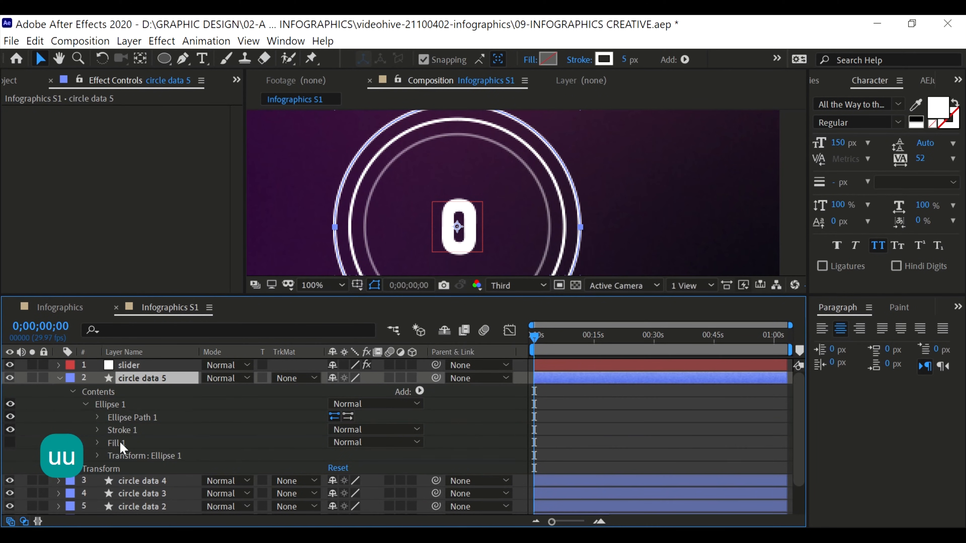
pyautogui.click(119, 430)
pyautogui.click(98, 430)
pyautogui.scroll(-2, 131, 449)
pyautogui.click(136, 483)
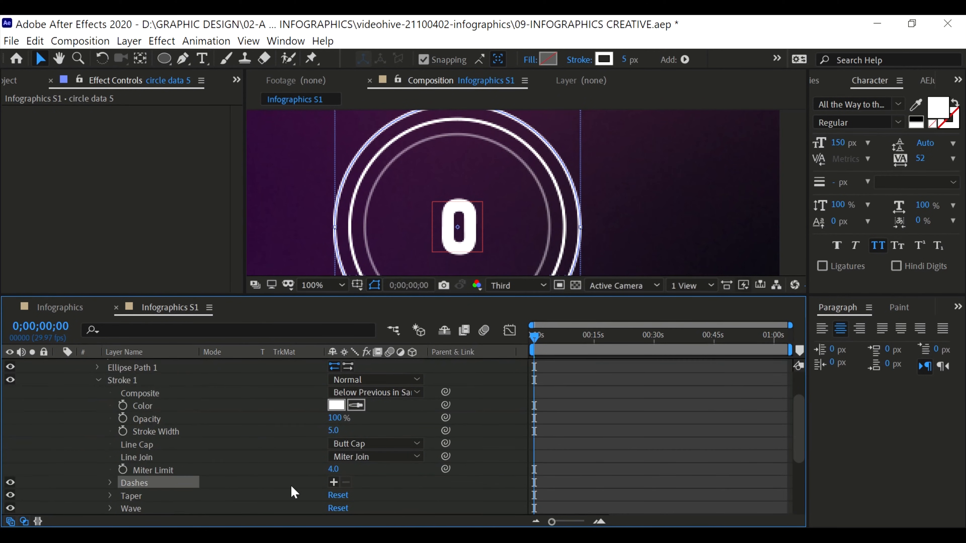
pyautogui.click(333, 481)
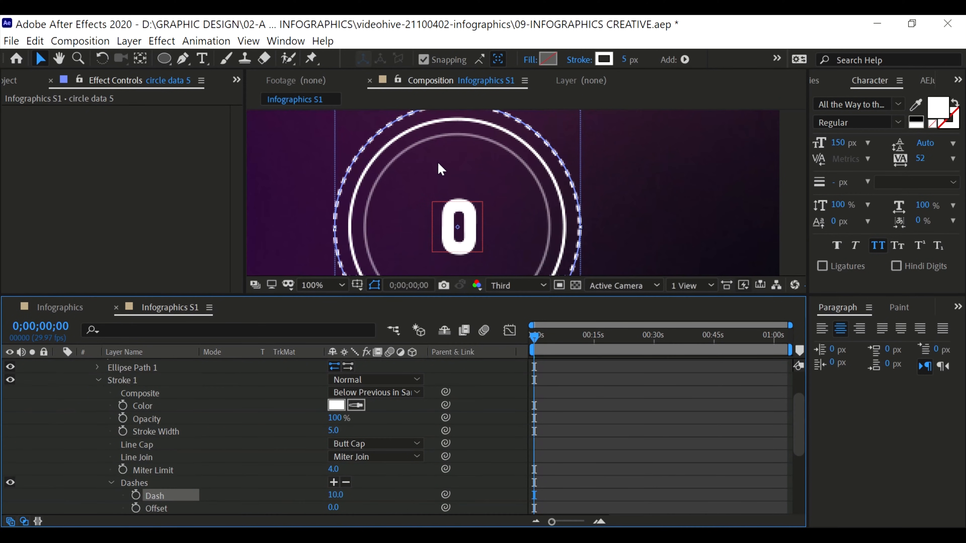
pyautogui.moveTo(332, 433)
pyautogui.mouseDown()
pyautogui.moveTo(362, 431)
pyautogui.moveTo(349, 435)
pyautogui.mouseUp()
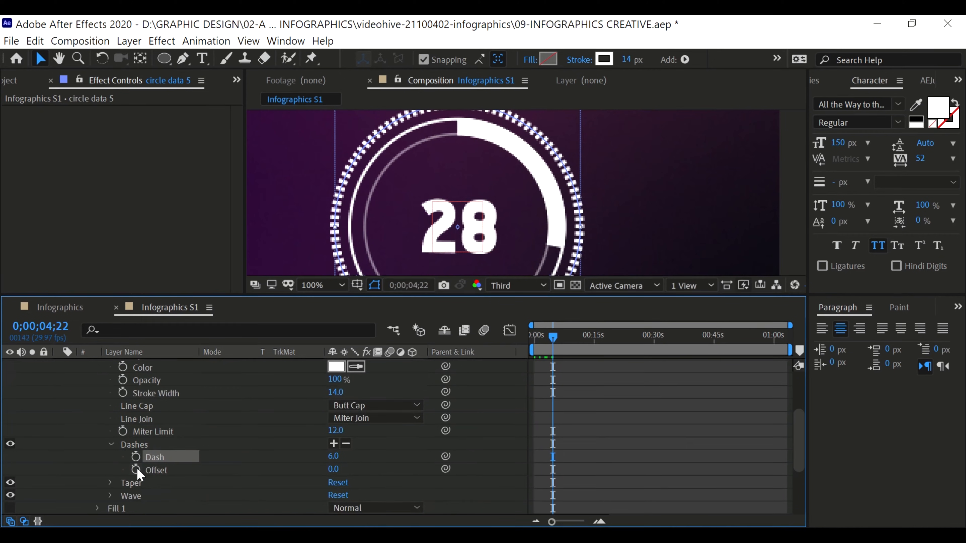
# Keyframe the dash Offset of circle data 5 from 0 at the first frame to 350 at 0;00;17;17
pyautogui.moveTo(552, 336); pyautogui.dragTo(531, 335)
pyautogui.click(137, 470)
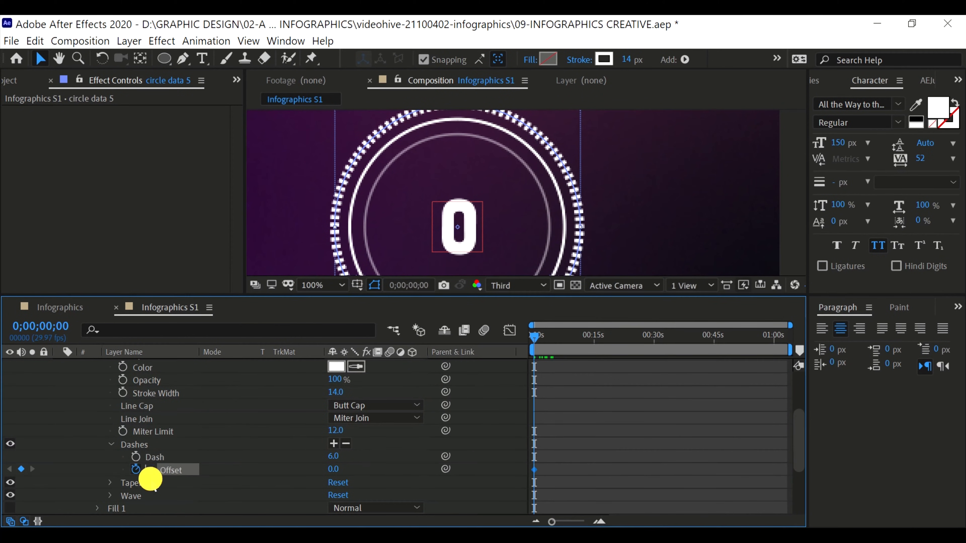
pyautogui.click(604, 337)
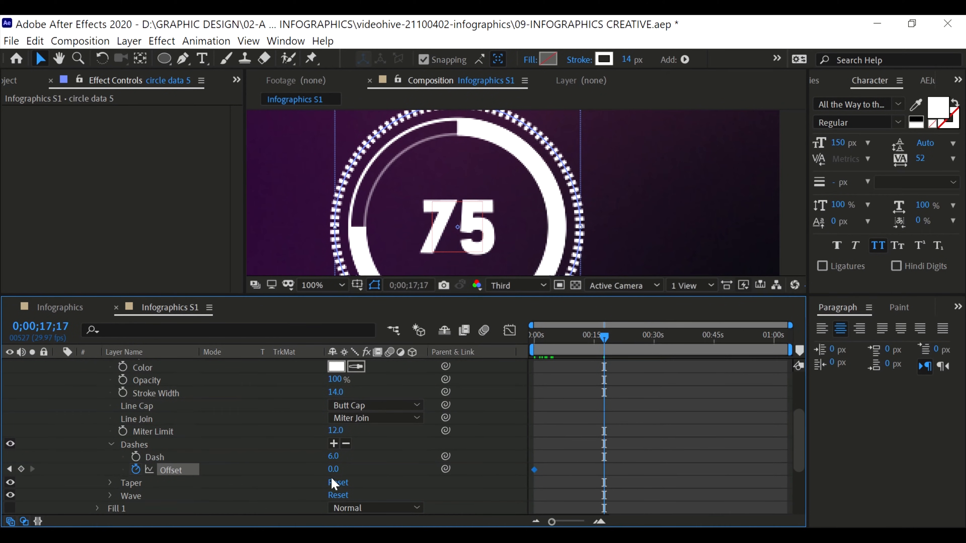
pyautogui.click(332, 469)
pyautogui.write('350')
pyautogui.press('Return')
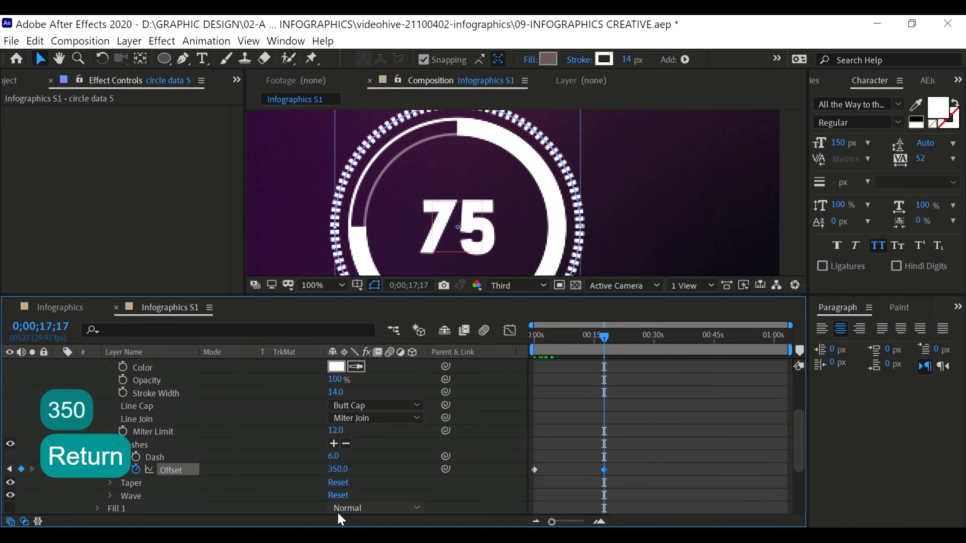
# Add the expression loopOut("cycle") to the dash Offset of circle data 5 and preview it from the first frame
pyautogui.keyDown('alt'); pyautogui.click(136, 470); pyautogui.keyUp('alt')
pyautogui.press('Right')
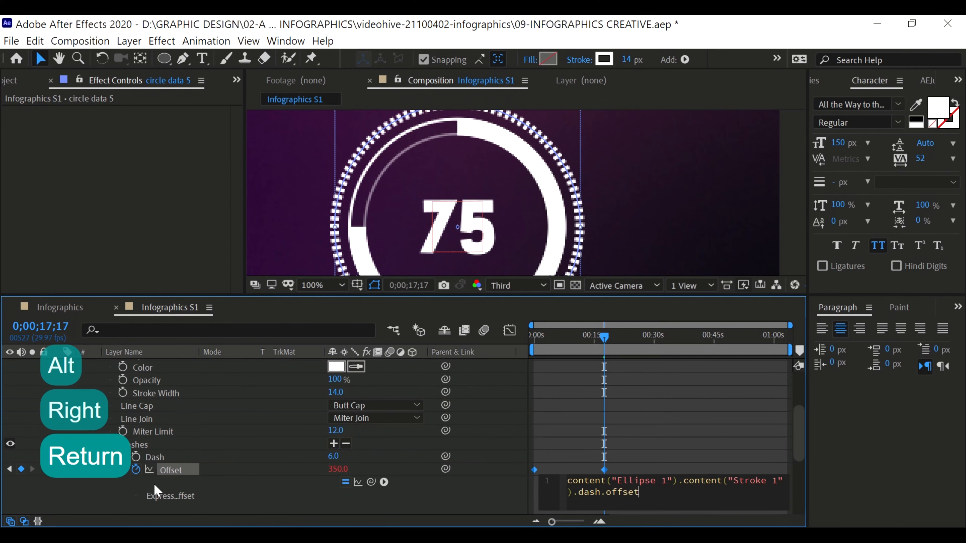
pyautogui.write('loop')
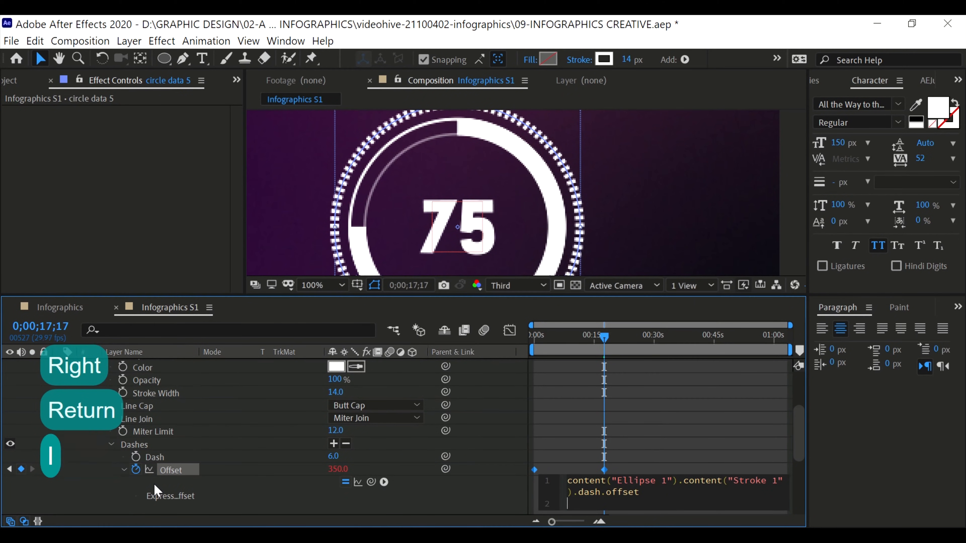
pyautogui.press('Down')
pyautogui.press('Down')
pyautogui.press('Return')
pyautogui.write('"')
pyautogui.press('Down')
pyautogui.press('Down')
pyautogui.press('Up')
pyautogui.press('Up')
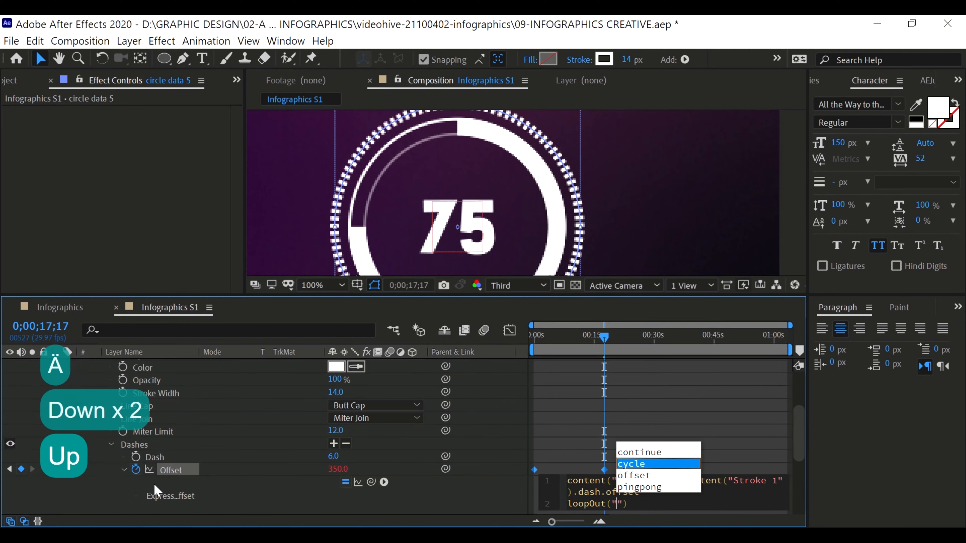
pyautogui.press('Down')
pyautogui.press('Return')
pyautogui.moveTo(563, 342); pyautogui.dragTo(532, 342)
pyautogui.press('space')
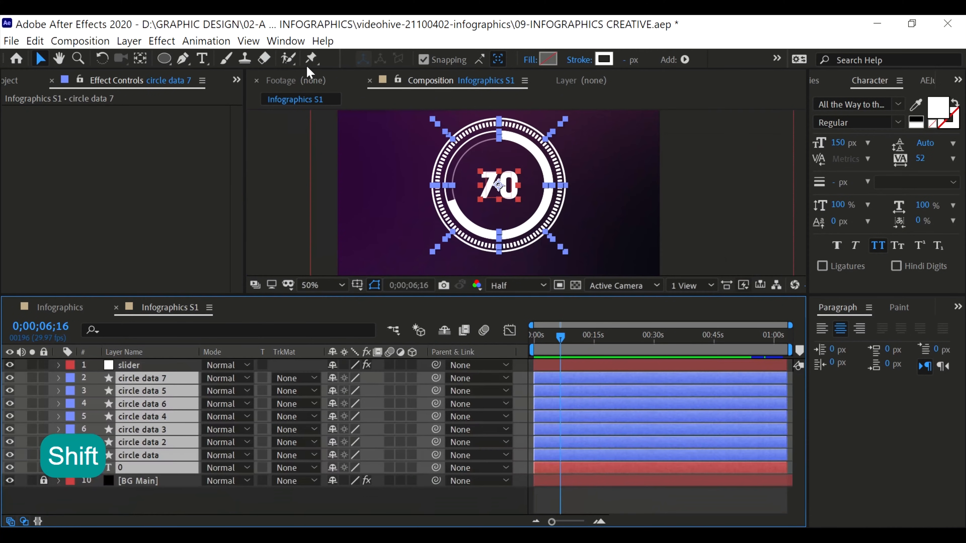
# Apply the Animation Composer 3 starter preset Bounce Scale From Anchor Point as in and out transitions to all circle data layers and the number text, and preview it
pyautogui.click(286, 41)
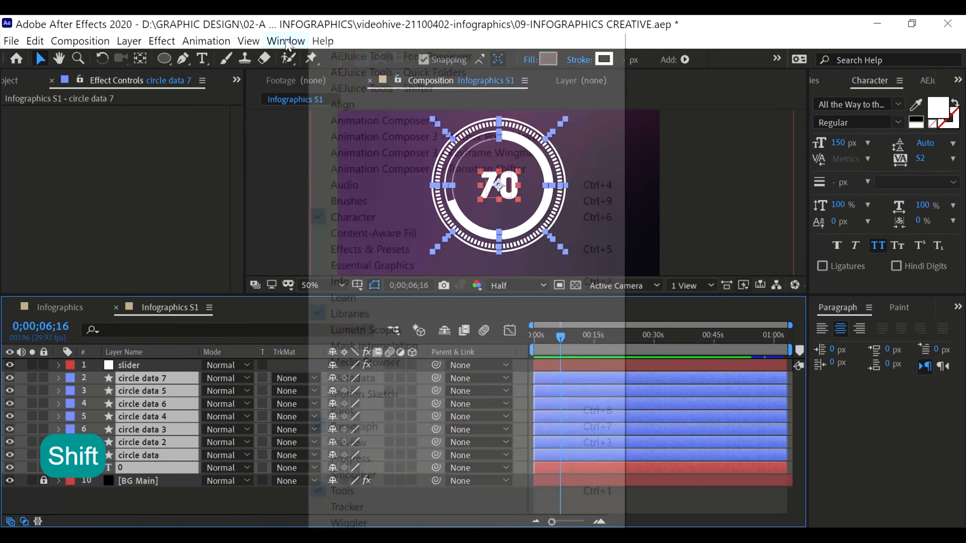
pyautogui.click(405, 127)
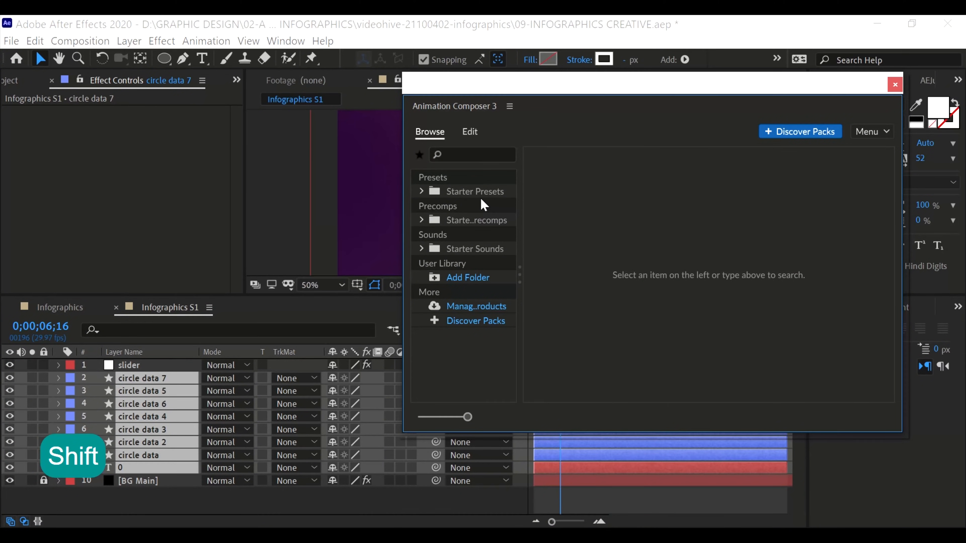
pyautogui.click(480, 195)
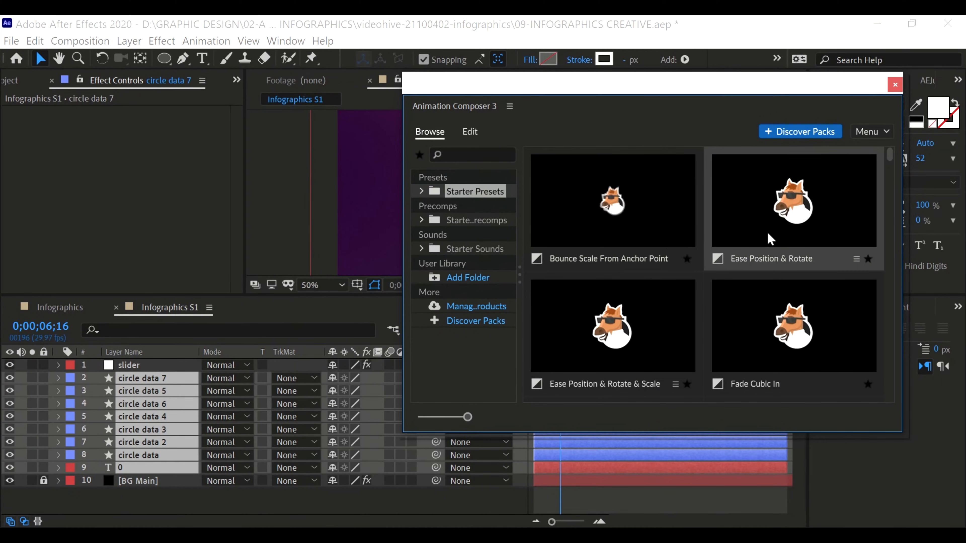
pyautogui.scroll(-2, 733, 338)
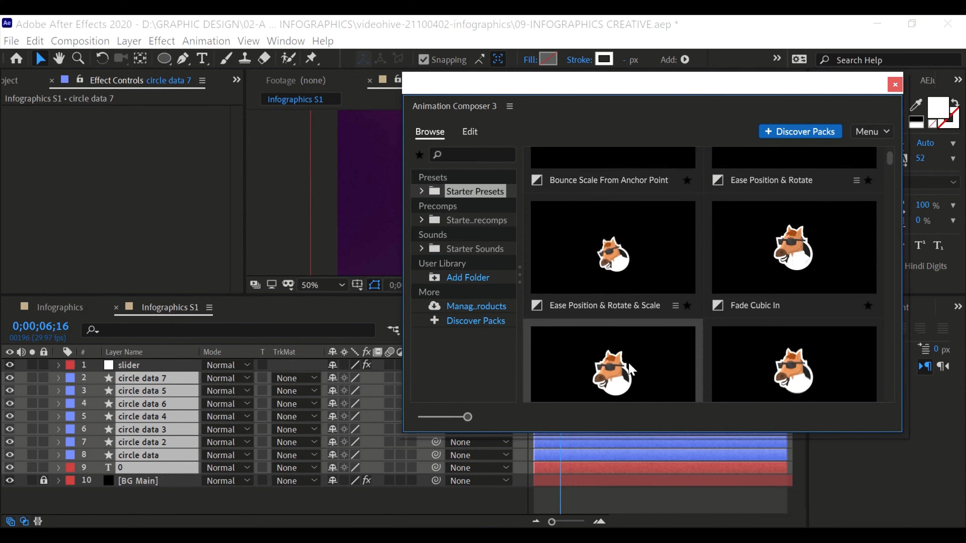
pyautogui.scroll(-2, 764, 365)
pyautogui.scroll(-2, 703, 319)
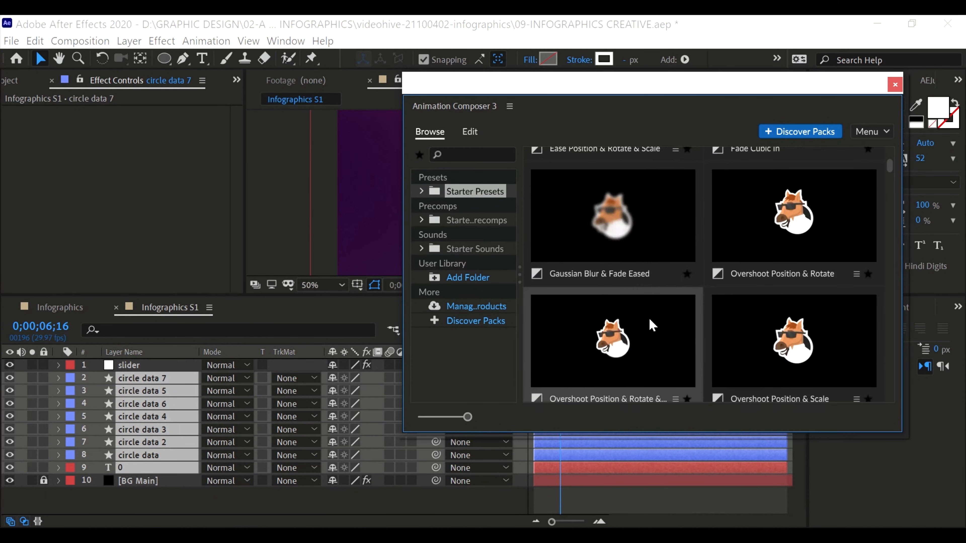
pyautogui.scroll(-3, 701, 317)
pyautogui.scroll(9, 634, 220)
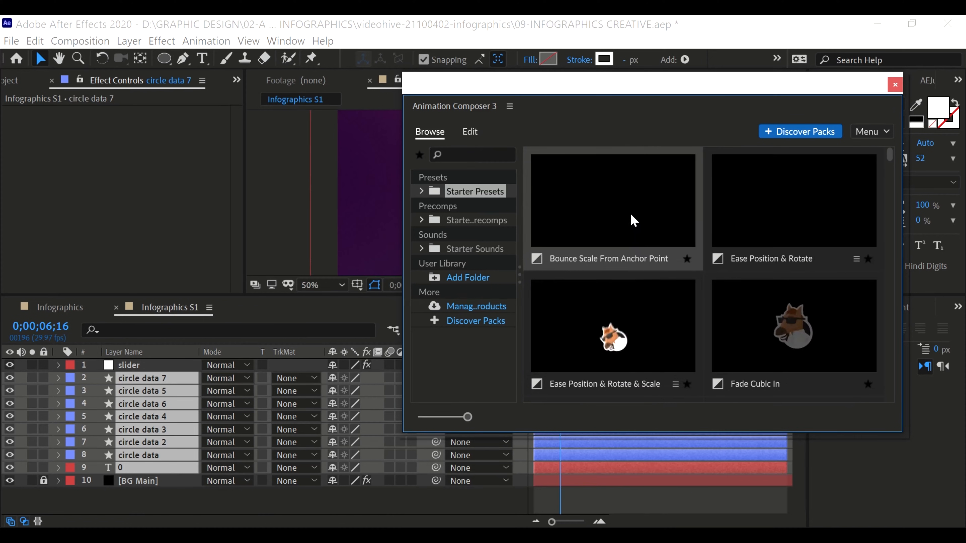
pyautogui.click(634, 220)
pyautogui.click(867, 416)
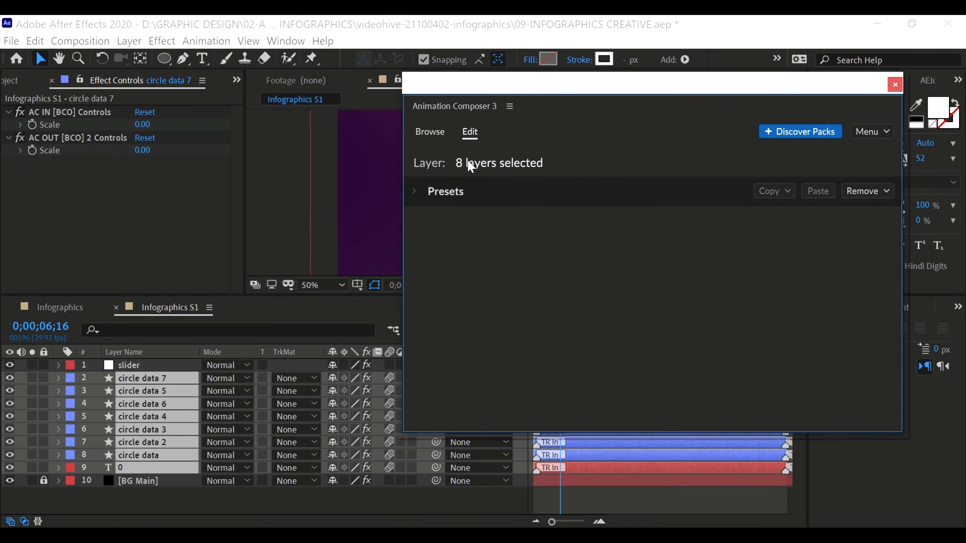
pyautogui.moveTo(772, 86); pyautogui.dragTo(399, 89)
pyautogui.click(522, 90)
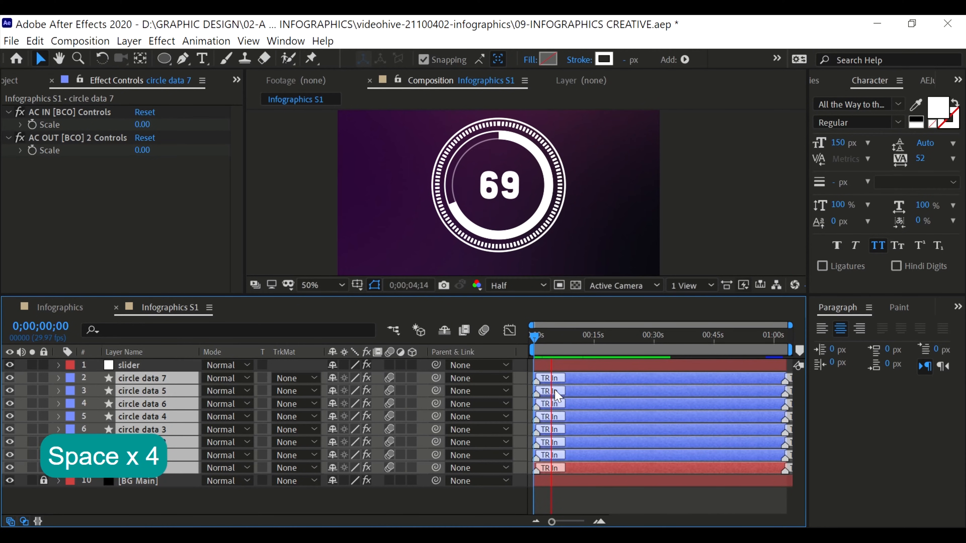
pyautogui.press('space')
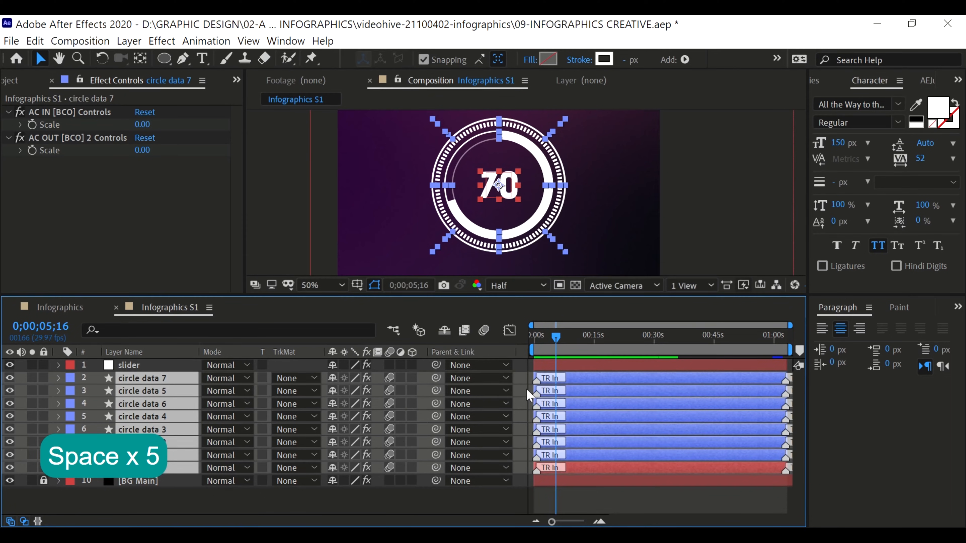
# Delay the TR In markers of circle data 5 and circle data 6, with circle data 5 starting last, and preview the staggered entrance
pyautogui.click(539, 389)
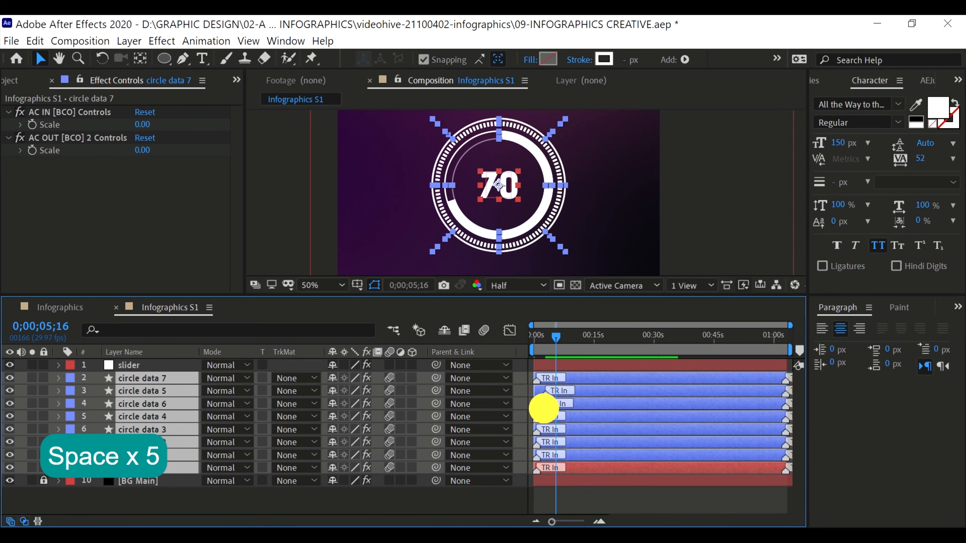
pyautogui.moveTo(545, 409); pyautogui.dragTo(540, 407)
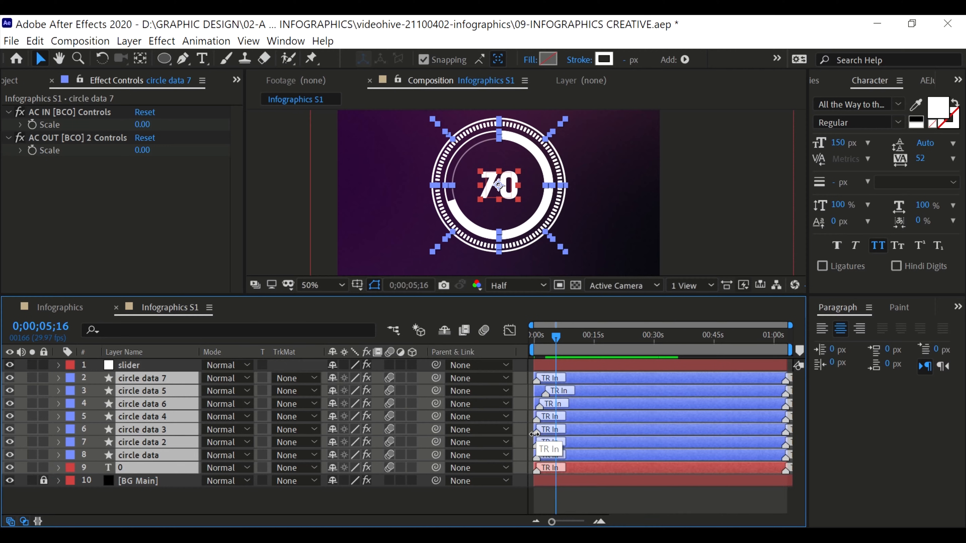
pyautogui.moveTo(547, 351); pyautogui.dragTo(502, 336)
pyautogui.press('space')
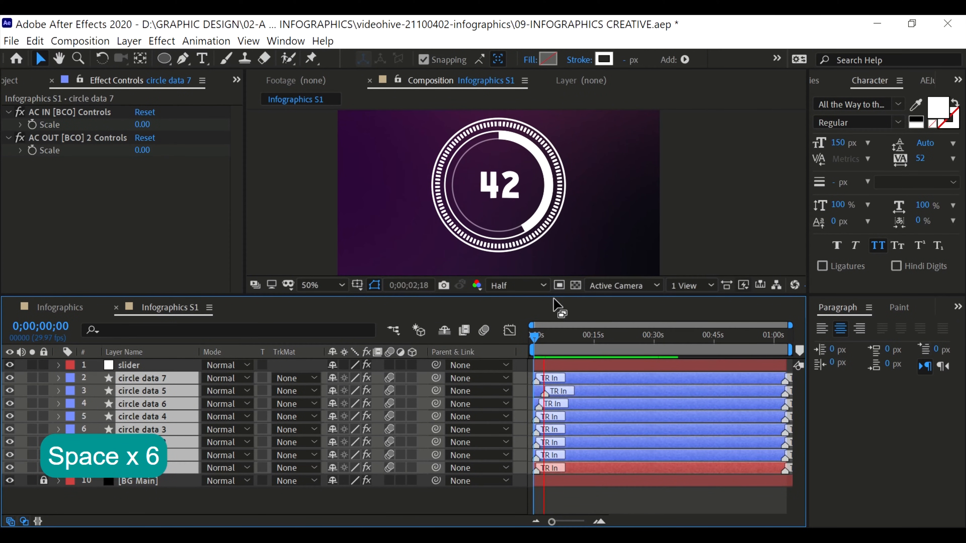
pyautogui.press('space')
# Fine-tune the TR In markers so circle data 4 starts first, with circle data 6 and circle data 5 moved slightly earlier, and preview
pyautogui.scroll(3, 545, 394)
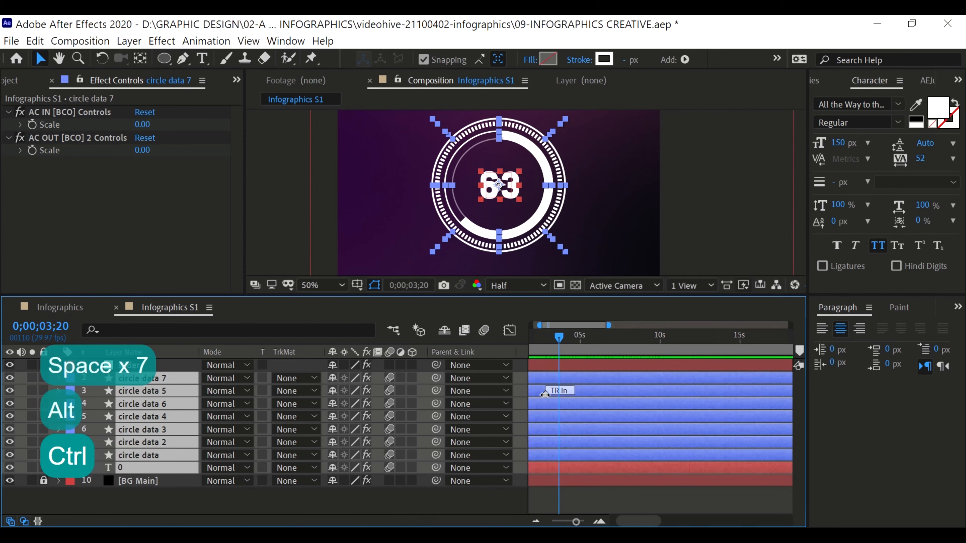
pyautogui.moveTo(561, 354)
pyautogui.mouseDown()
pyautogui.moveTo(553, 334)
pyautogui.moveTo(518, 341)
pyautogui.moveTo(548, 346)
pyautogui.mouseUp()
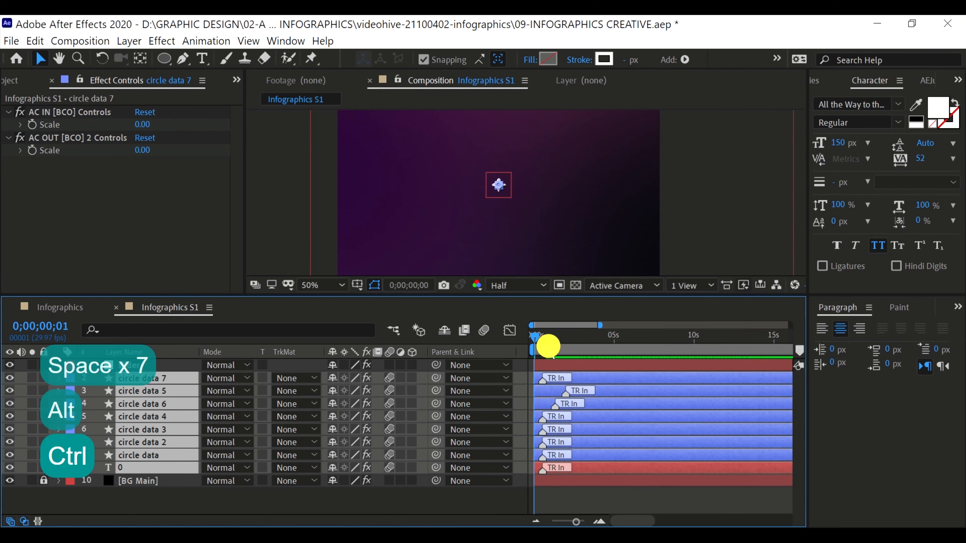
pyautogui.click(562, 390)
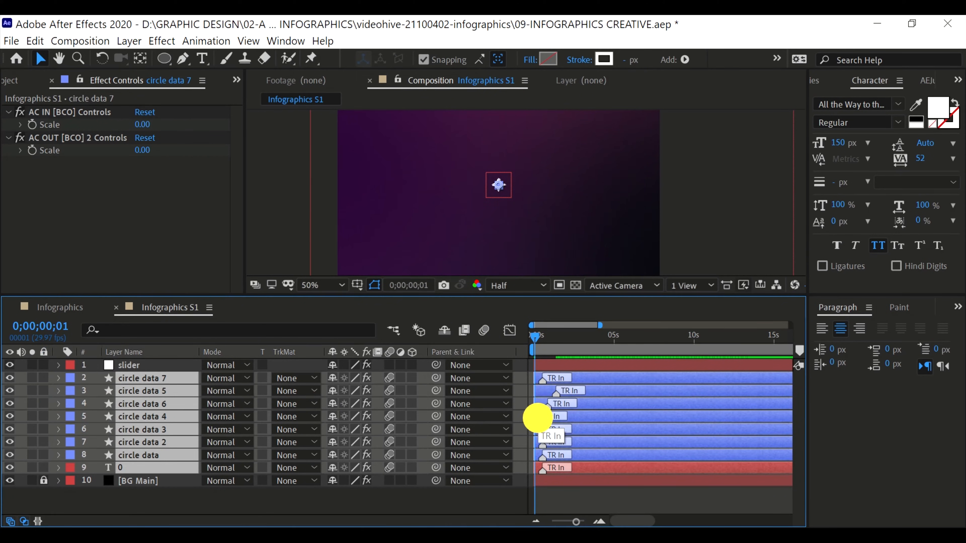
pyautogui.click(532, 335)
pyautogui.press('space')
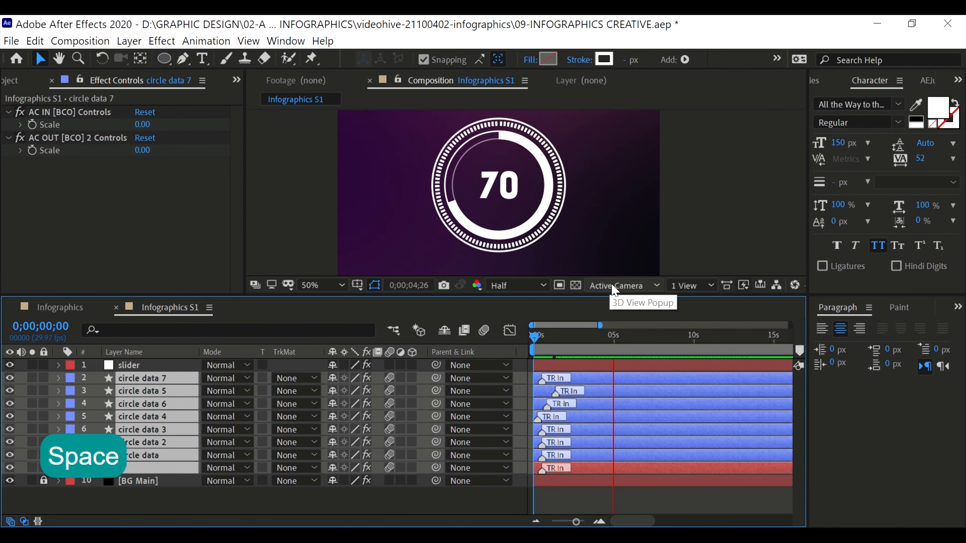
pyautogui.press('space')
# Pre-compose all circle data layers and the number text as "slider infographics", moving all attributes and opening the new composition
pyautogui.press('v')
pyautogui.click(154, 365)
pyautogui.click(156, 376)
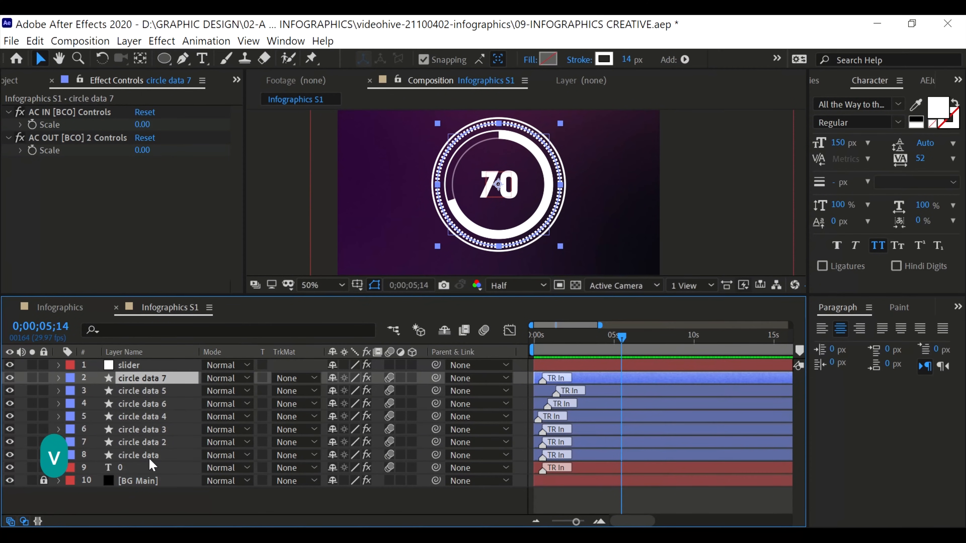
pyautogui.keyDown('shift'); pyautogui.click(149, 468); pyautogui.keyUp('shift')
pyautogui.rightClick(162, 430)
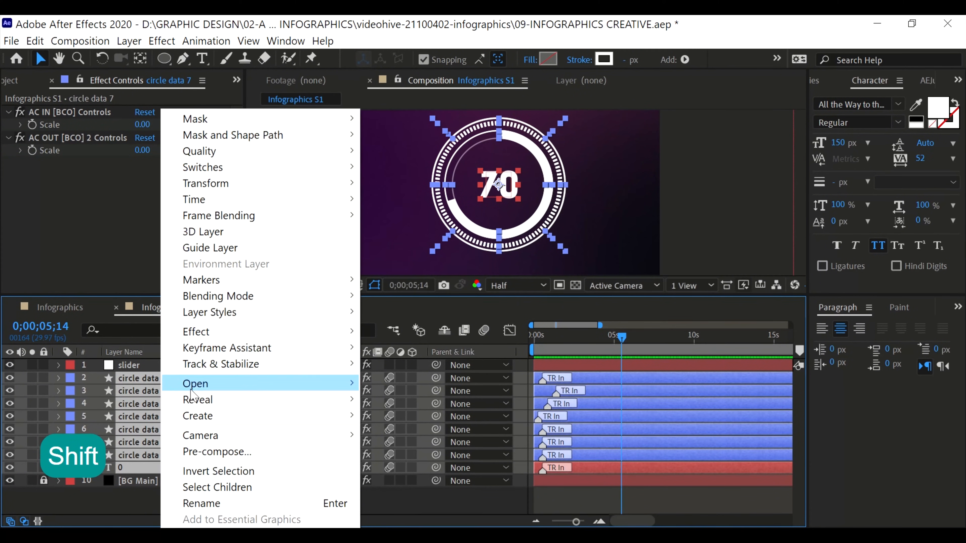
pyautogui.moveTo(209, 422)
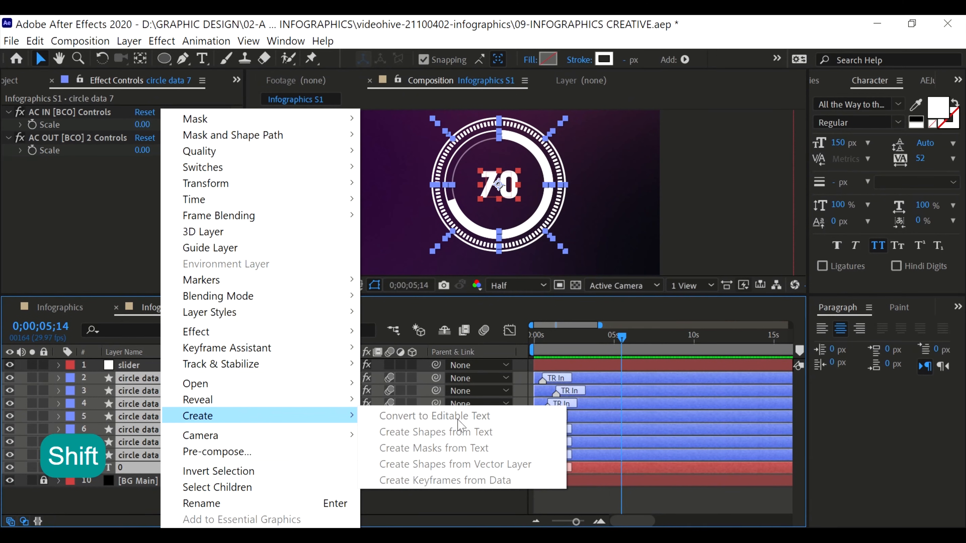
pyautogui.click(258, 450)
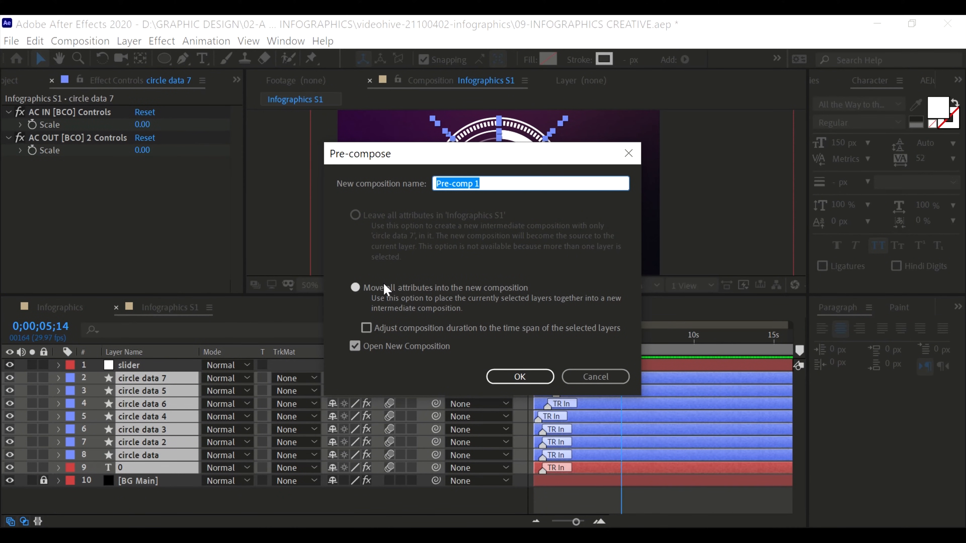
pyautogui.write('slider ')
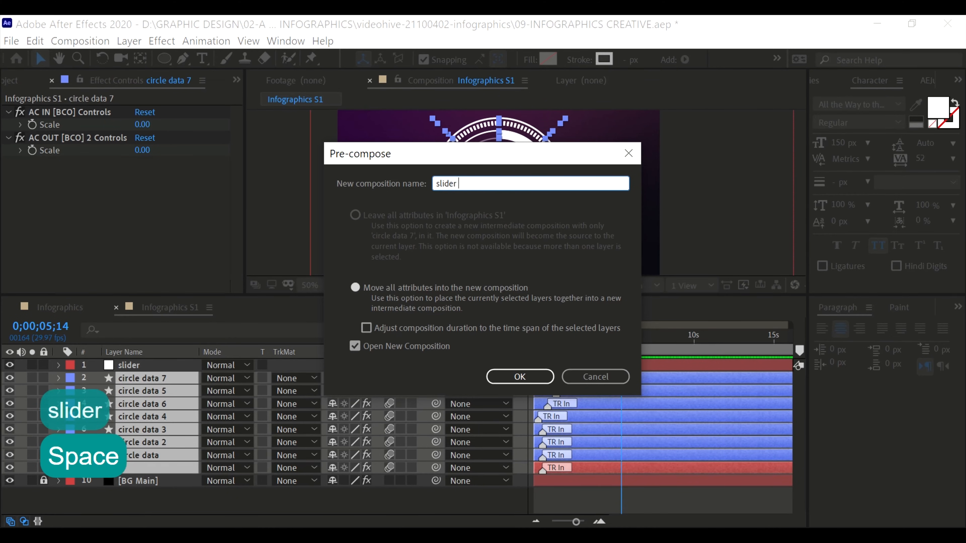
pyautogui.write('infographics')
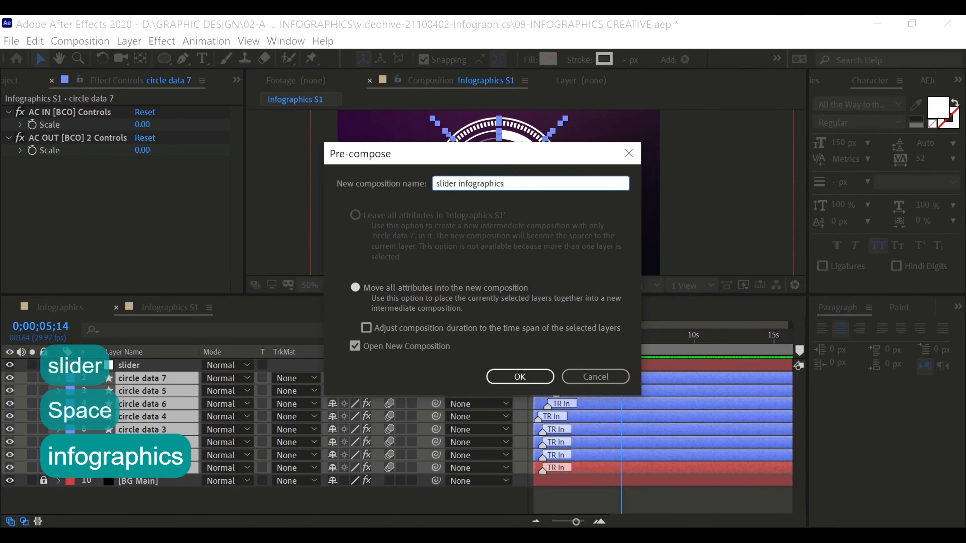
pyautogui.press('Return')
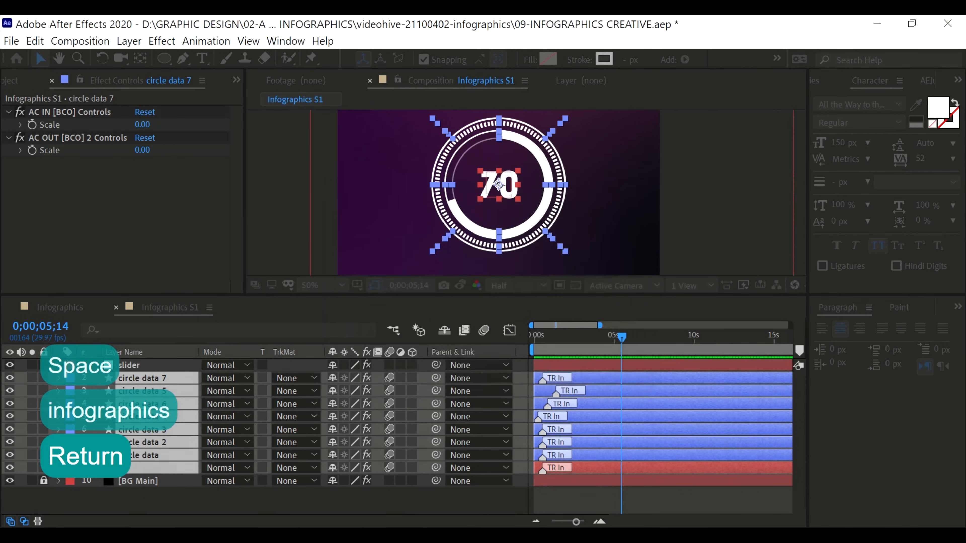
pyautogui.click(319, 443)
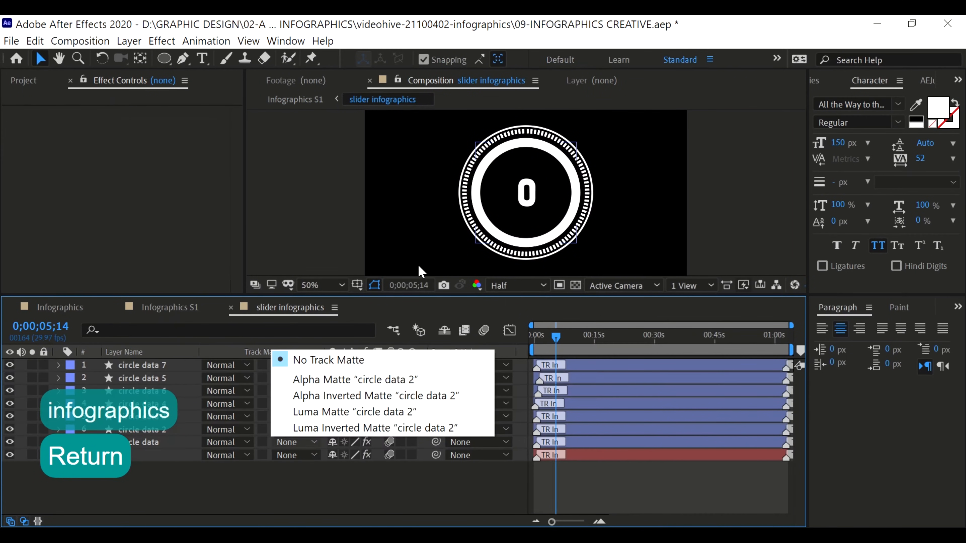
pyautogui.click(399, 314)
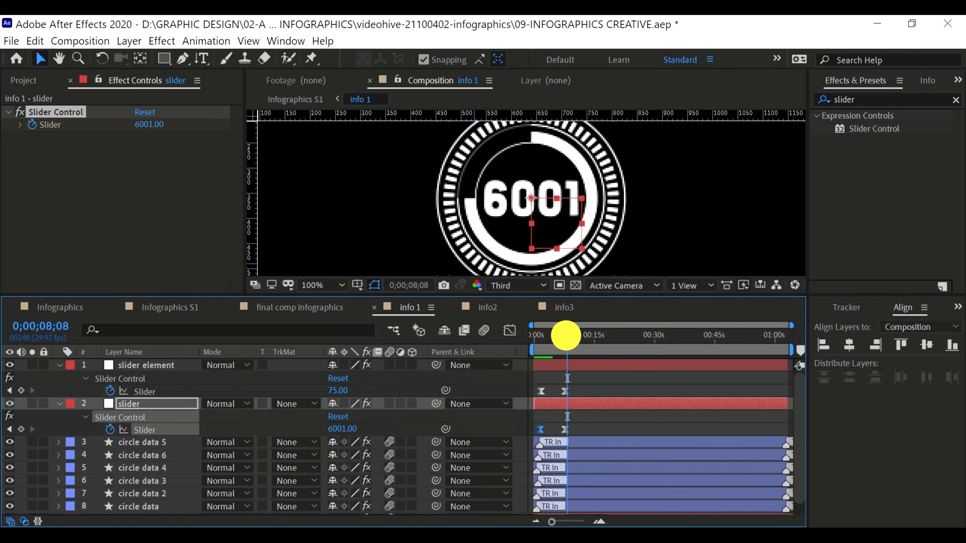
# Preview the info 1 composition and look through the info2, info3 and final comp infographics compositions
pyautogui.moveTo(565, 335); pyautogui.dragTo(532, 334)
pyautogui.press('space')
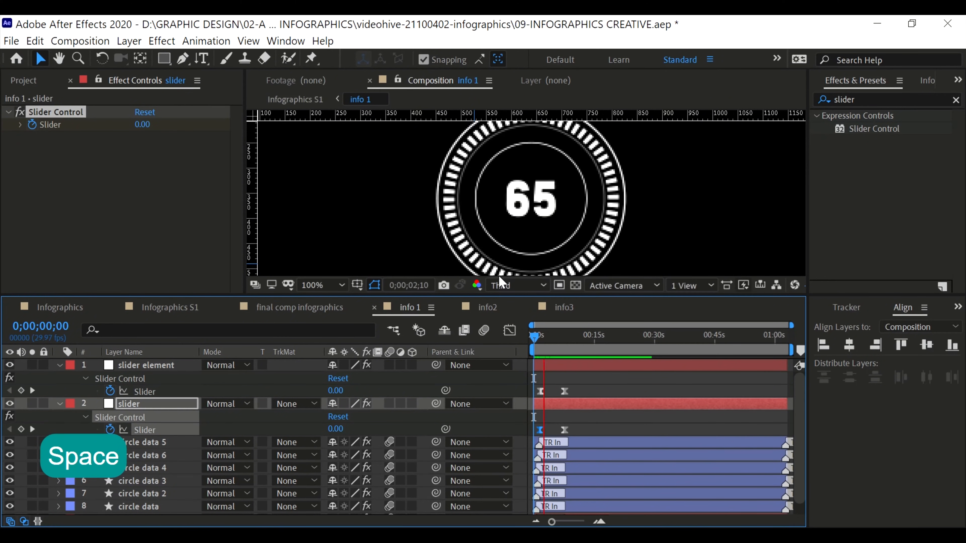
pyautogui.scroll(-2, 523, 224)
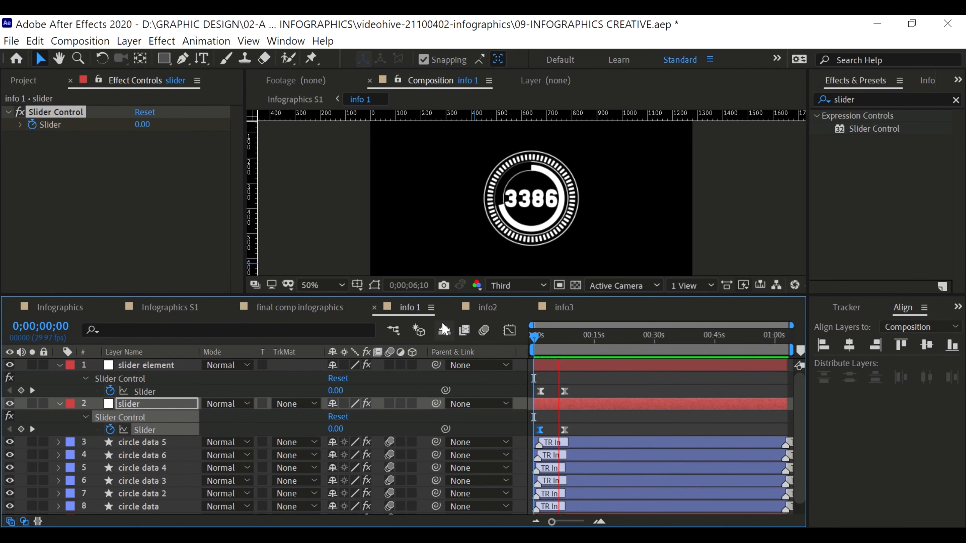
pyautogui.press('space')
pyautogui.click(484, 307)
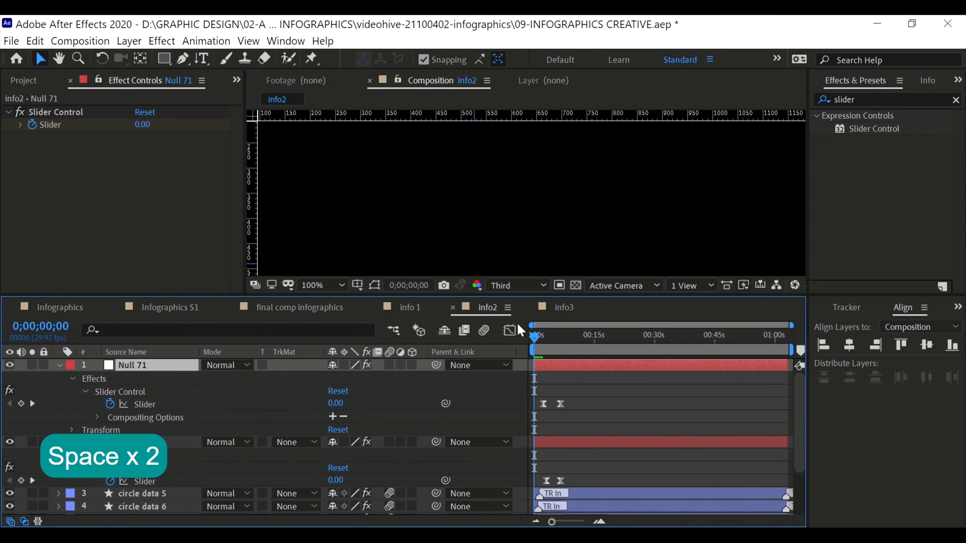
pyautogui.click(581, 336)
pyautogui.click(560, 309)
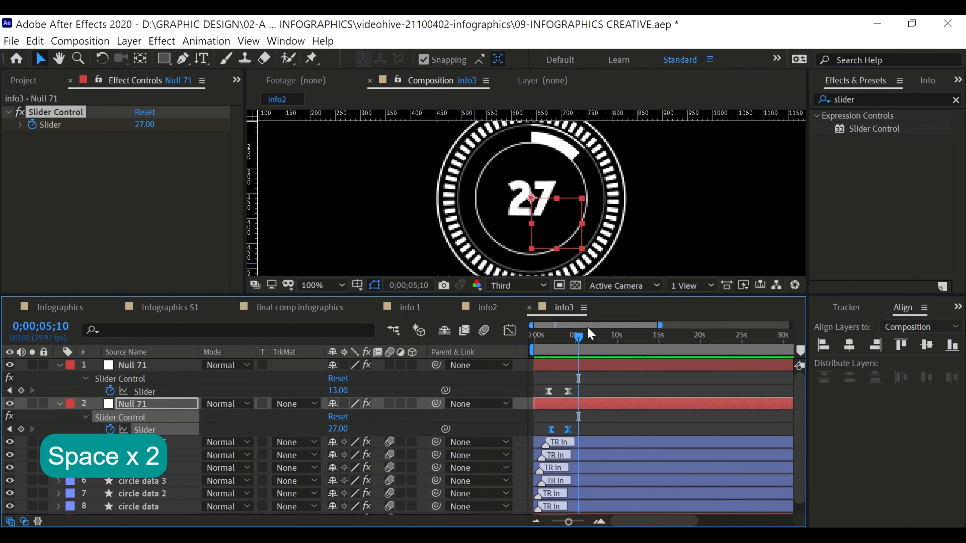
pyautogui.click(300, 311)
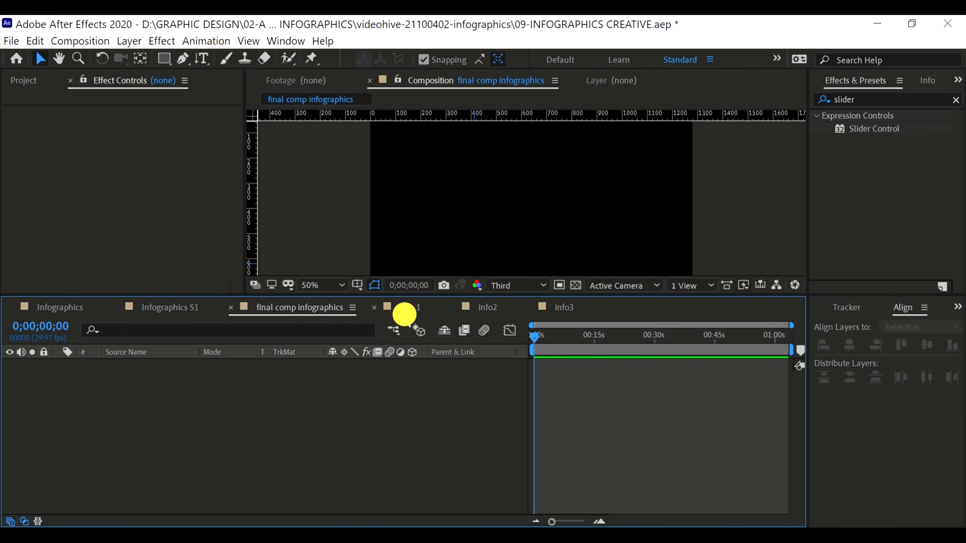
pyautogui.click(401, 307)
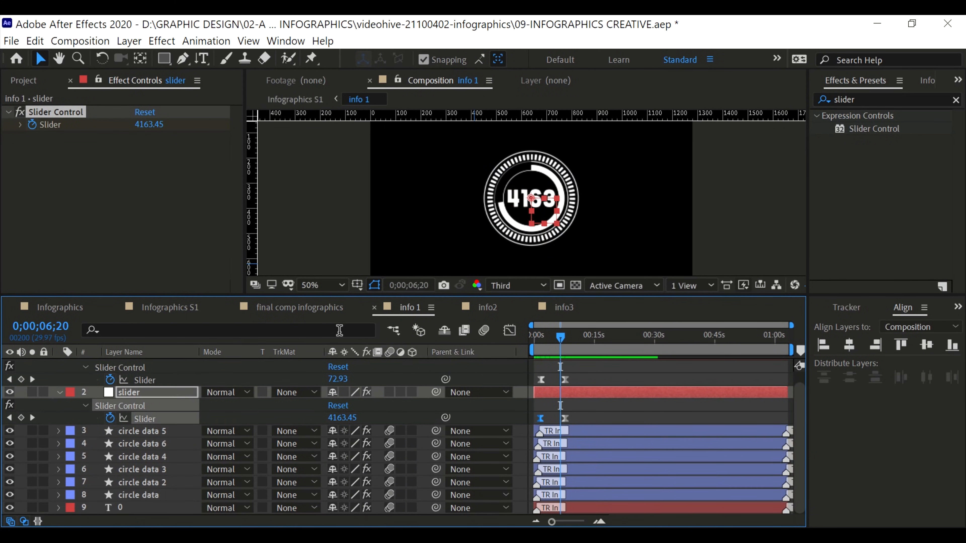
pyautogui.click(488, 307)
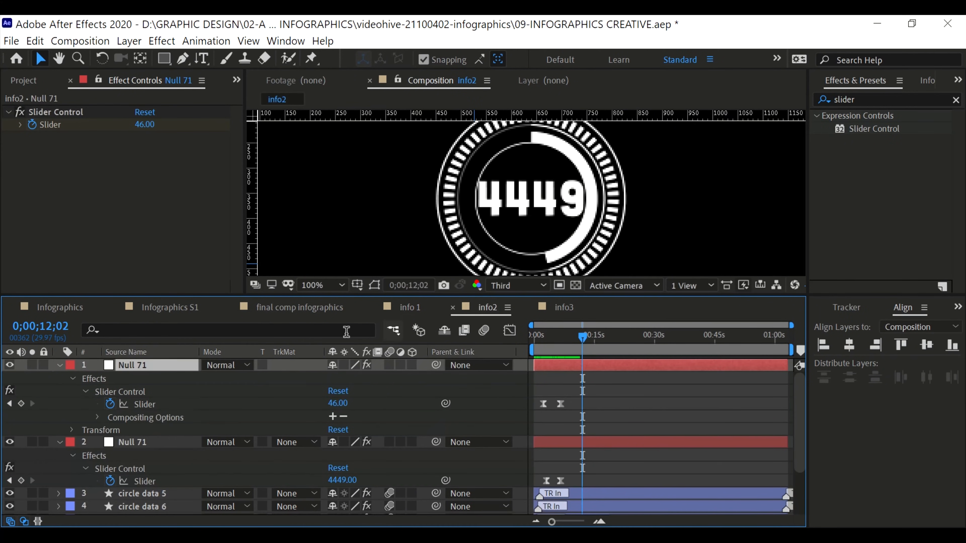
# Copy the BG Main background layer from Infographics S1 and paste it into the final comp infographics composition
pyautogui.click(308, 308)
pyautogui.click(157, 308)
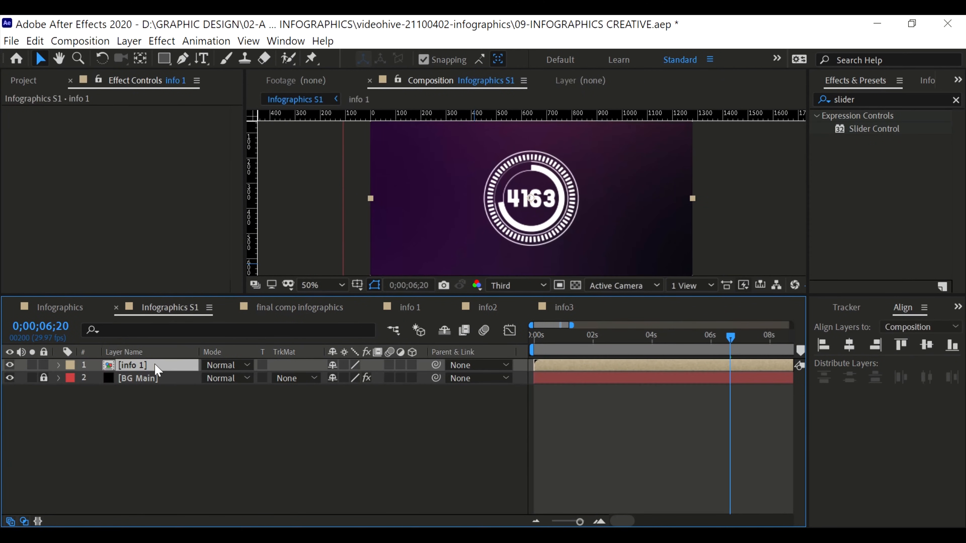
pyautogui.click(151, 382)
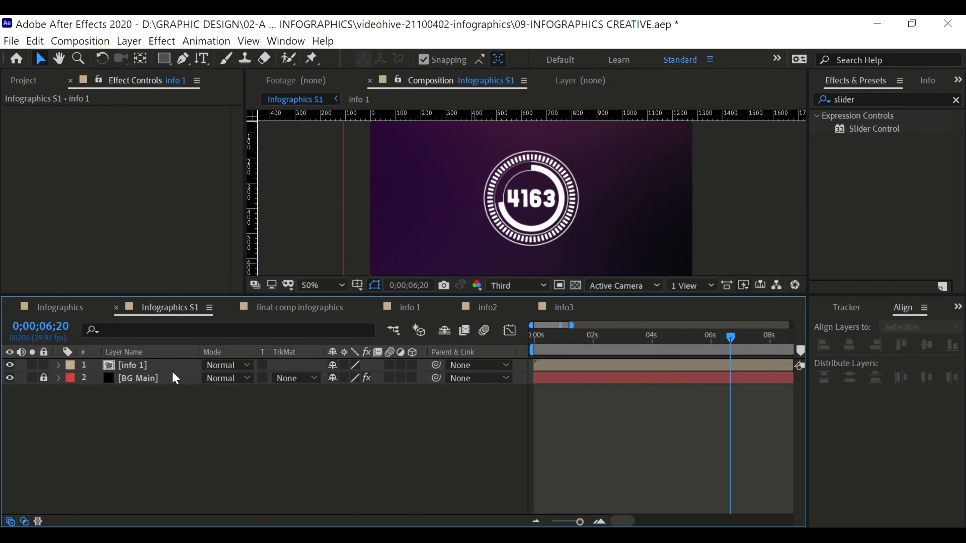
pyautogui.click(163, 363)
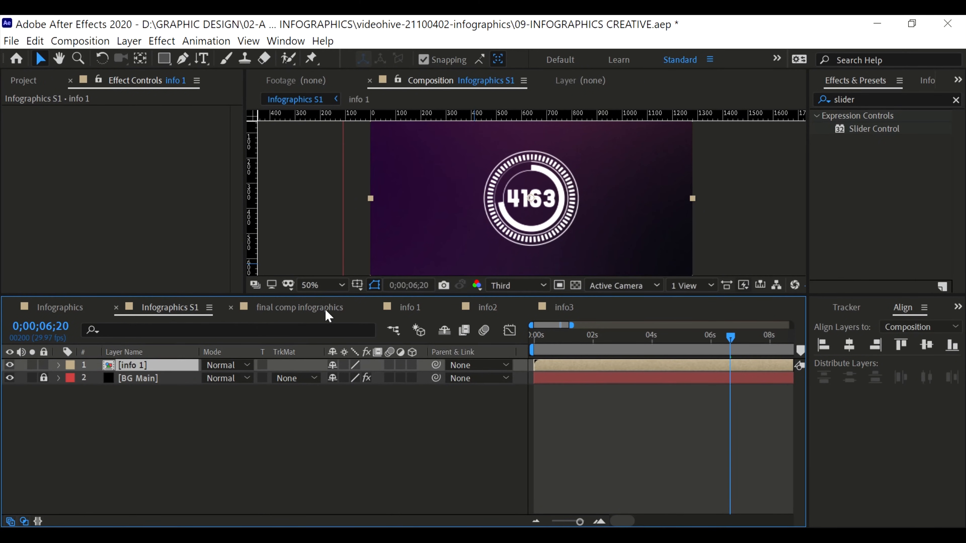
pyautogui.click(123, 377)
pyautogui.hotkey('ctrl', 'c')
pyautogui.click(301, 307)
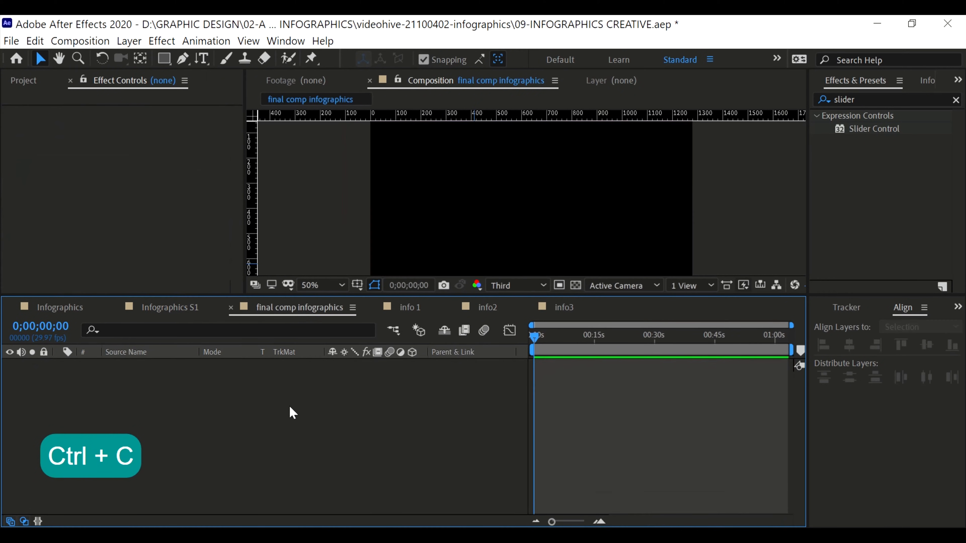
pyautogui.hotkey('ctrl', 'v')
pyautogui.scroll(-2, 456, 230)
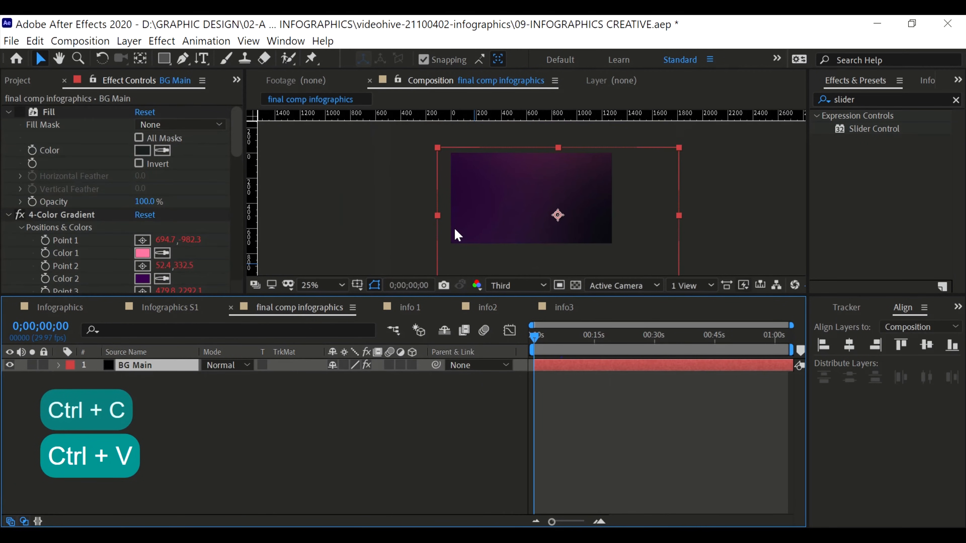
pyautogui.click(340, 197)
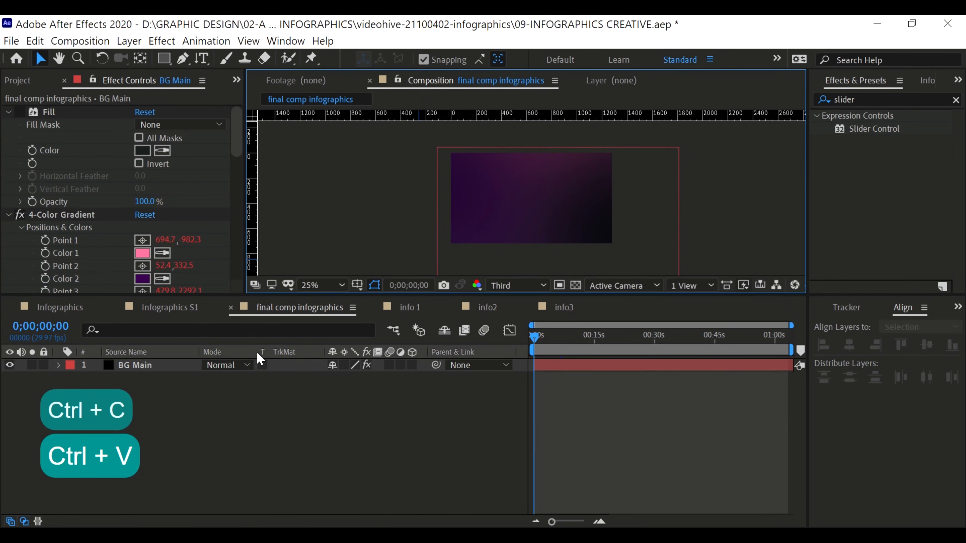
# Add the info 1, info2 and info3 compositions above BG Main and arrange their three rings side by side
pyautogui.click(17, 80)
pyautogui.click(46, 245)
pyautogui.keyDown('shift'); pyautogui.click(53, 273); pyautogui.keyUp('shift')
pyautogui.moveTo(53, 273); pyautogui.dragTo(110, 365)
pyautogui.moveTo(536, 335); pyautogui.dragTo(551, 334)
pyautogui.click(161, 379)
pyautogui.moveTo(519, 209); pyautogui.dragTo(470, 207)
# Rename the info2 and info3 layers as "recover data" and "death data", correcting the typo in the death layer's name
pyautogui.click(148, 389)
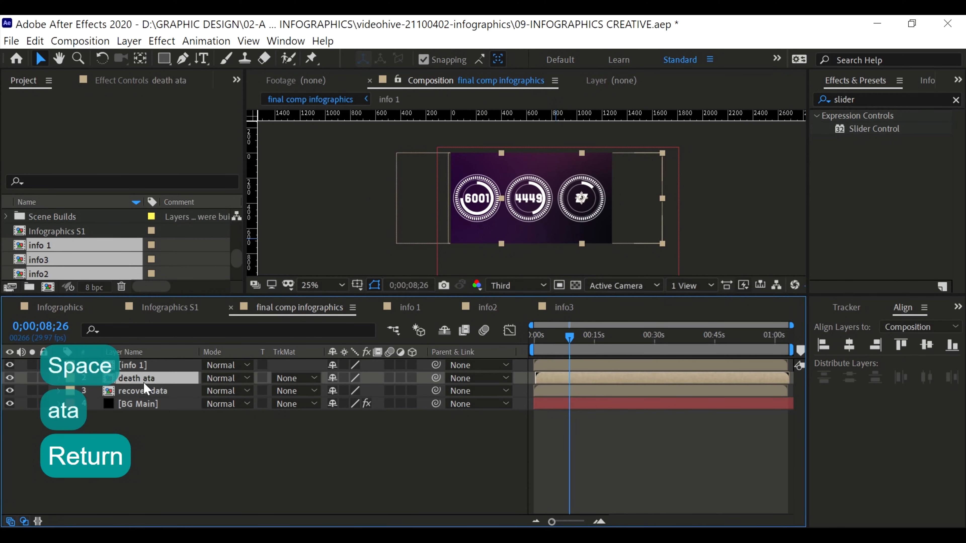
pyautogui.press('shift')
pyautogui.press('Return')
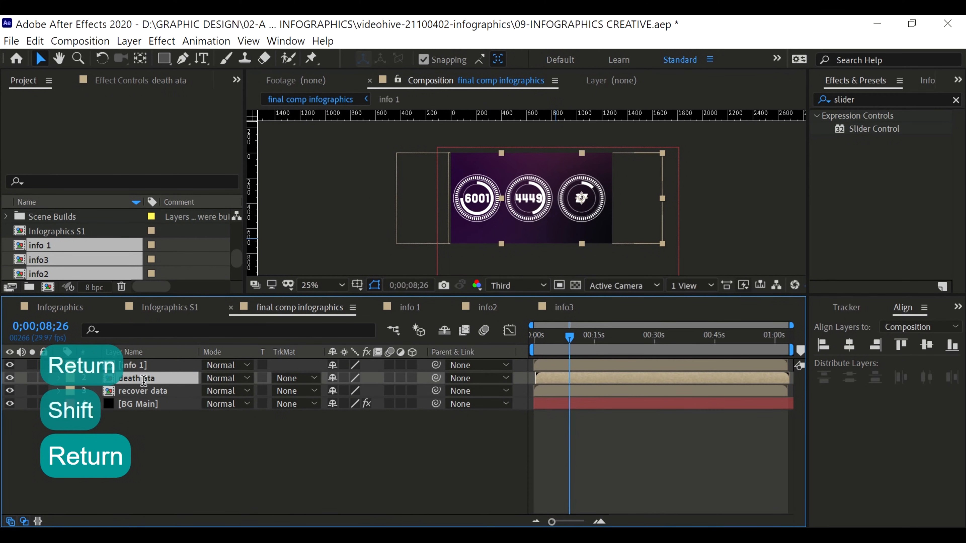
pyautogui.press('Right')
pyautogui.press('Left')
pyautogui.press('Left')
pyautogui.press('Left')
pyautogui.write('d')
pyautogui.press('Return')
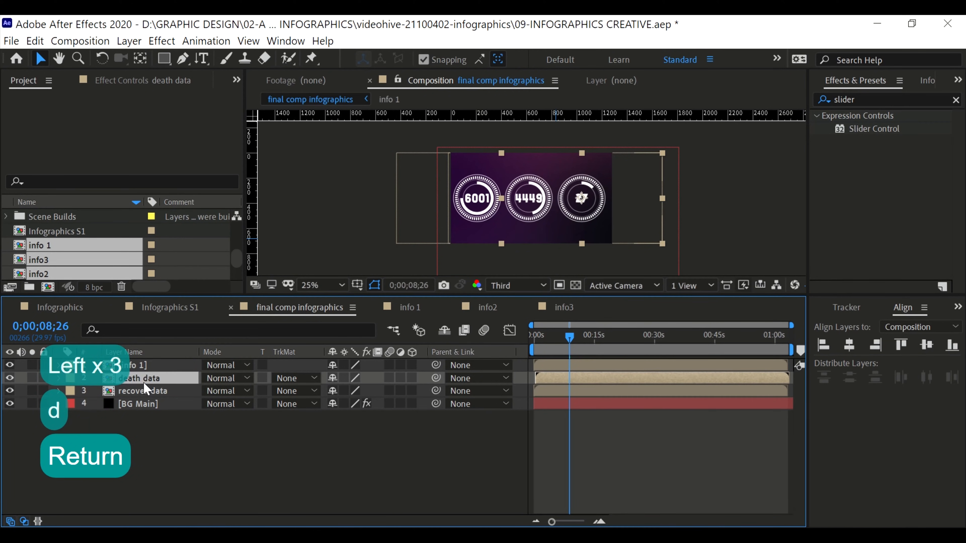
# Rename the info 1 layer as "new case data" and save the project
pyautogui.press('Up')
pyautogui.click(130, 366)
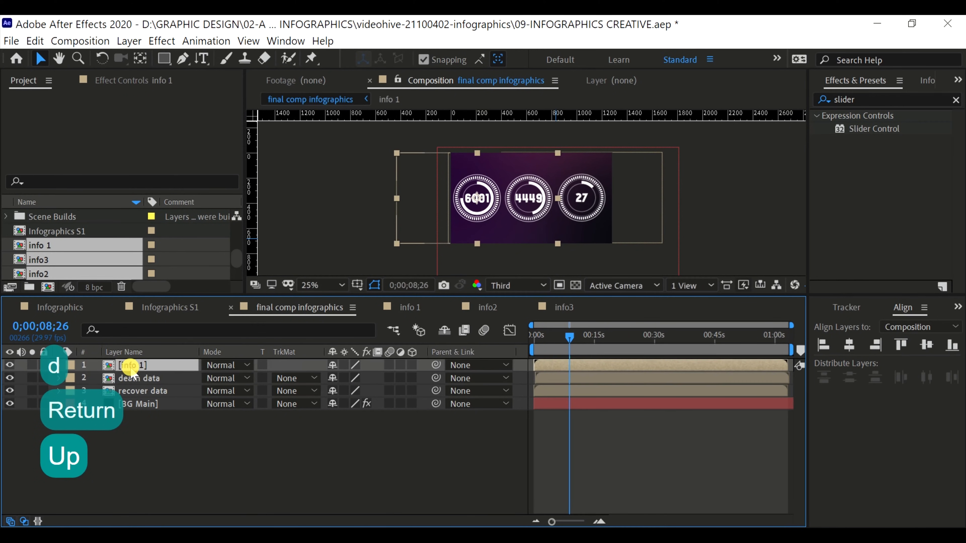
pyautogui.press('Return')
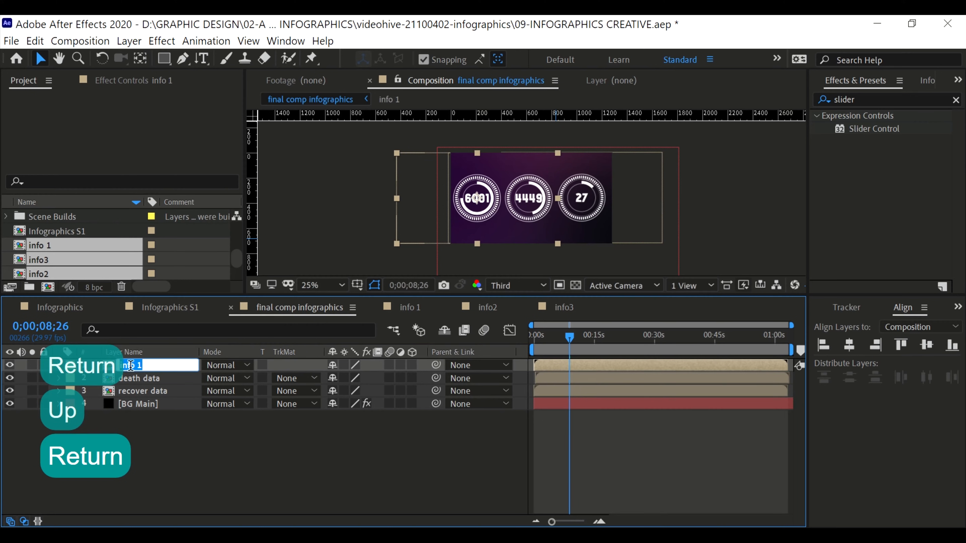
pyautogui.write('new case')
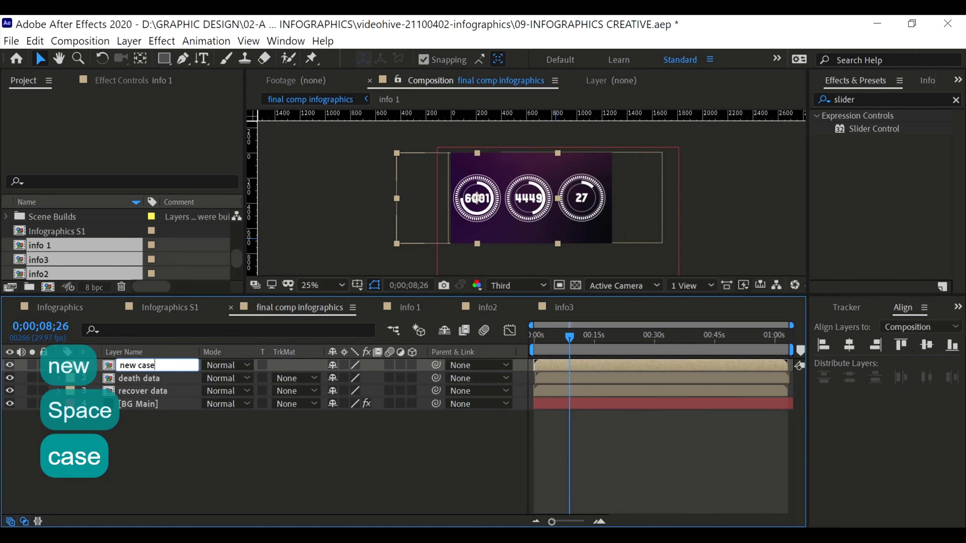
pyautogui.write(' data')
pyautogui.press('Return')
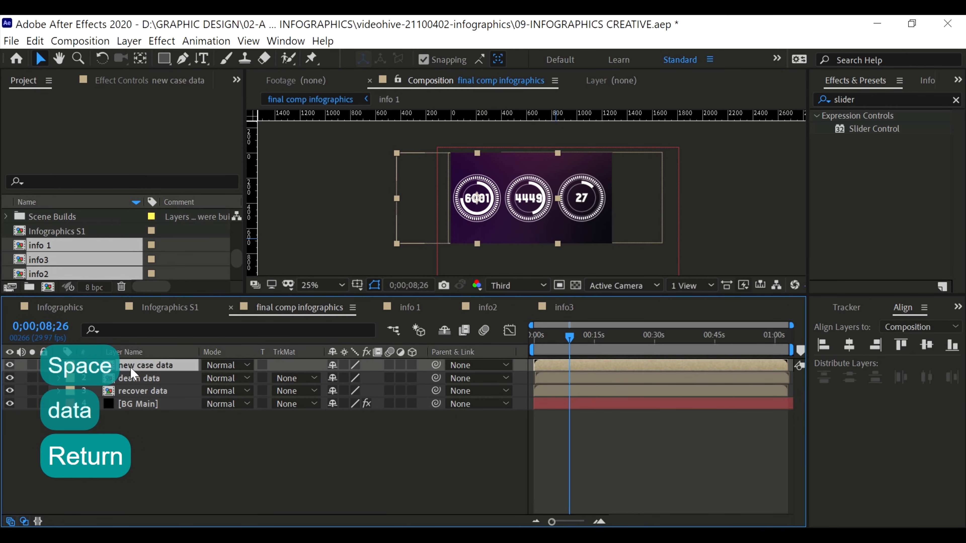
pyautogui.hotkey('ctrl', 's')
# Open Animation Composer 3 and import the Particle Fireworks precomp from Starter Precomps into the composition
pyautogui.click(248, 41)
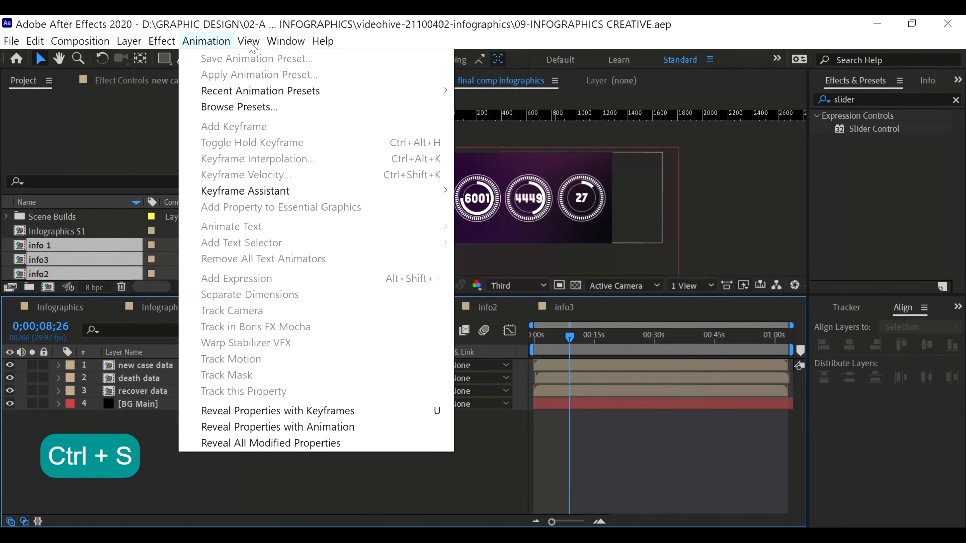
pyautogui.moveTo(289, 43)
pyautogui.click(342, 228)
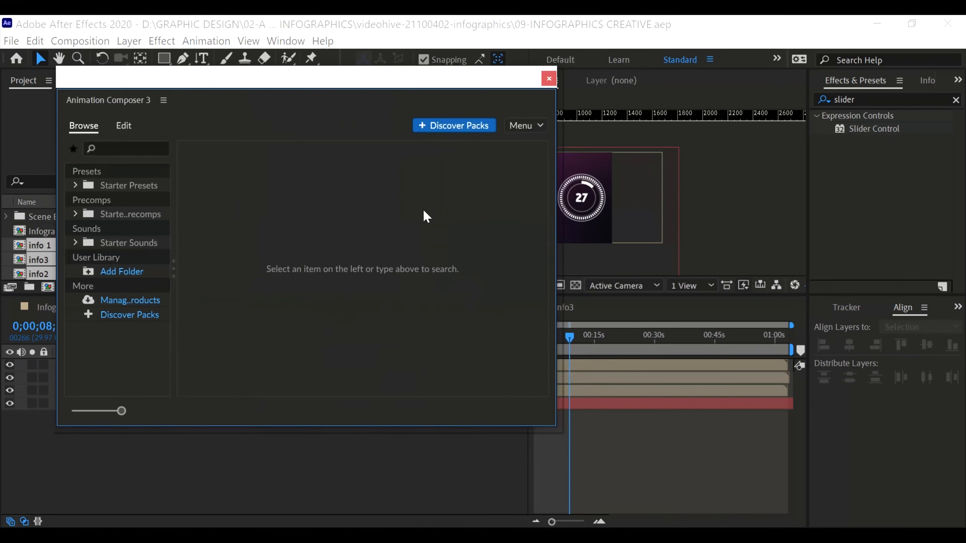
pyautogui.click(128, 213)
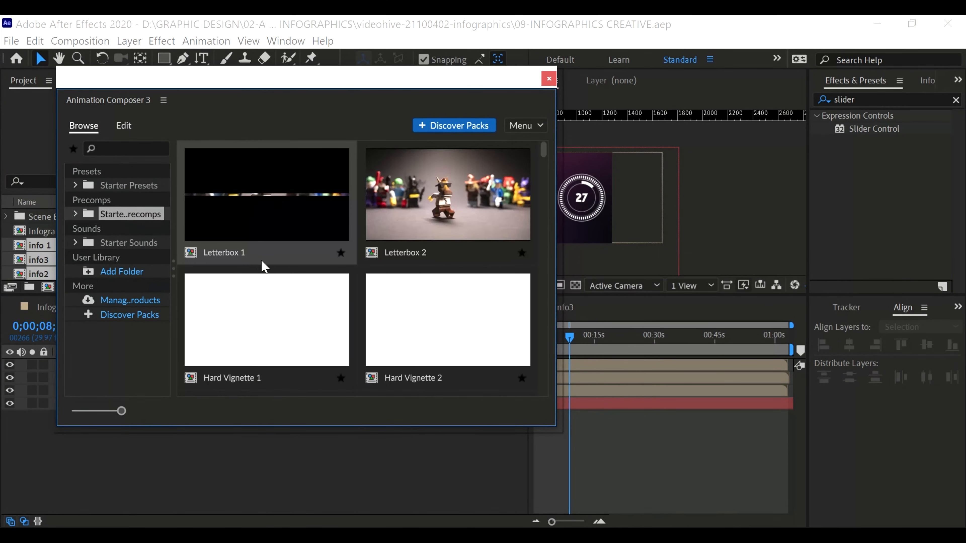
pyautogui.scroll(-3, 281, 269)
pyautogui.scroll(-5, 281, 267)
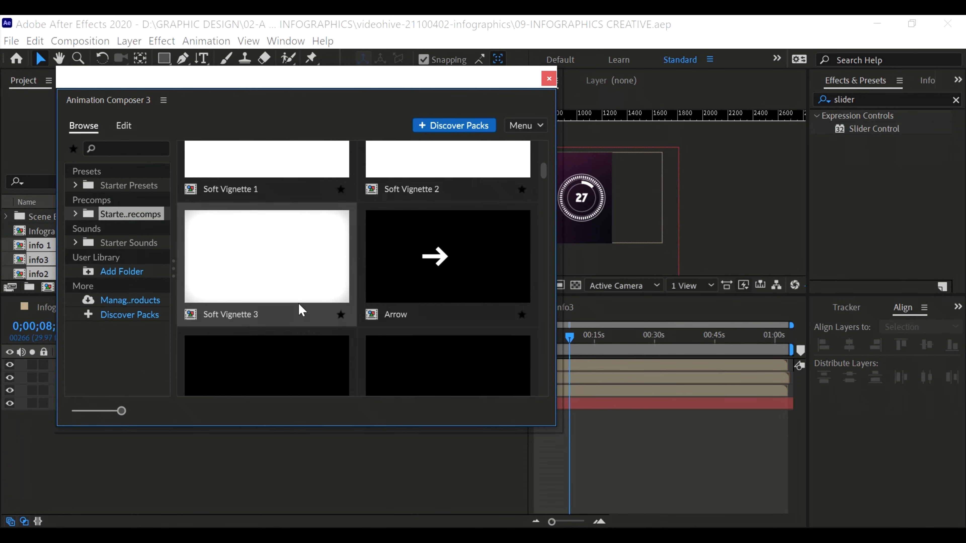
pyautogui.scroll(-5, 300, 309)
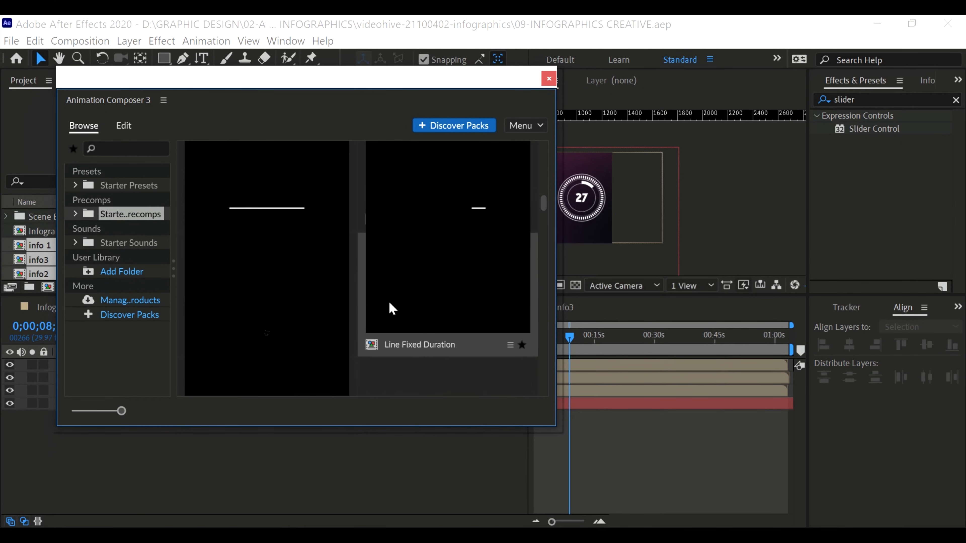
pyautogui.click(297, 259)
pyautogui.click(517, 410)
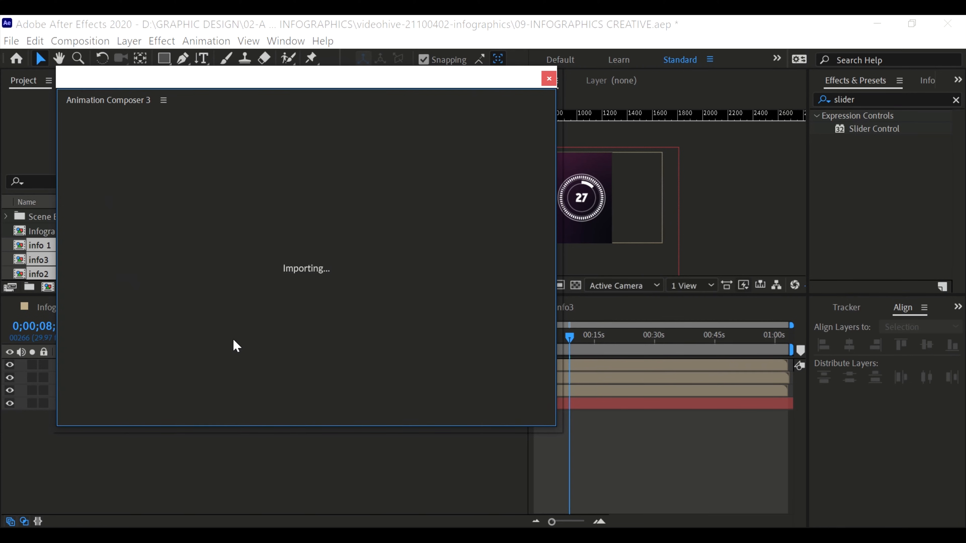
# Place new case data directly above BG Main, stagger recover data and death data to start after it, and move Particle Fireworks to the timeline start
pyautogui.moveTo(154, 400); pyautogui.dragTo(151, 410)
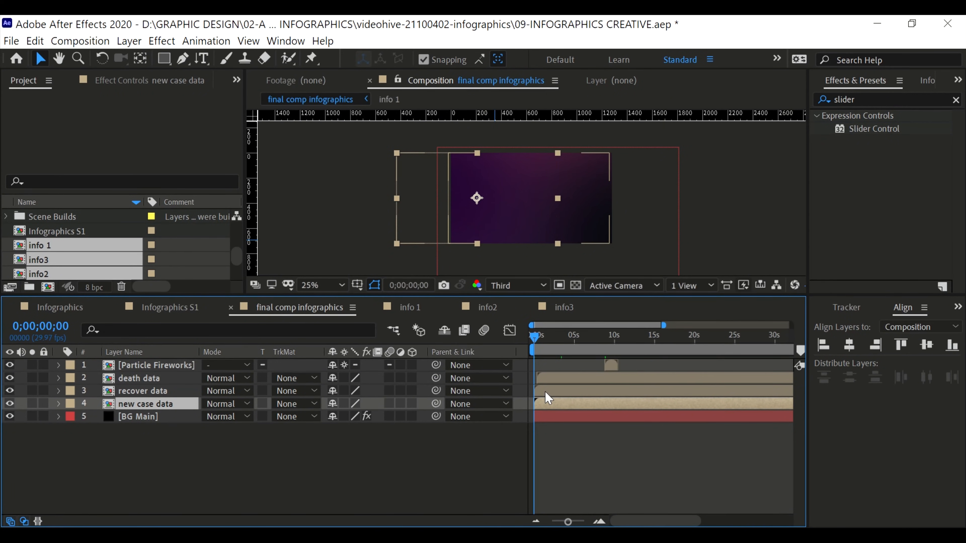
pyautogui.click(557, 388)
pyautogui.click(557, 377)
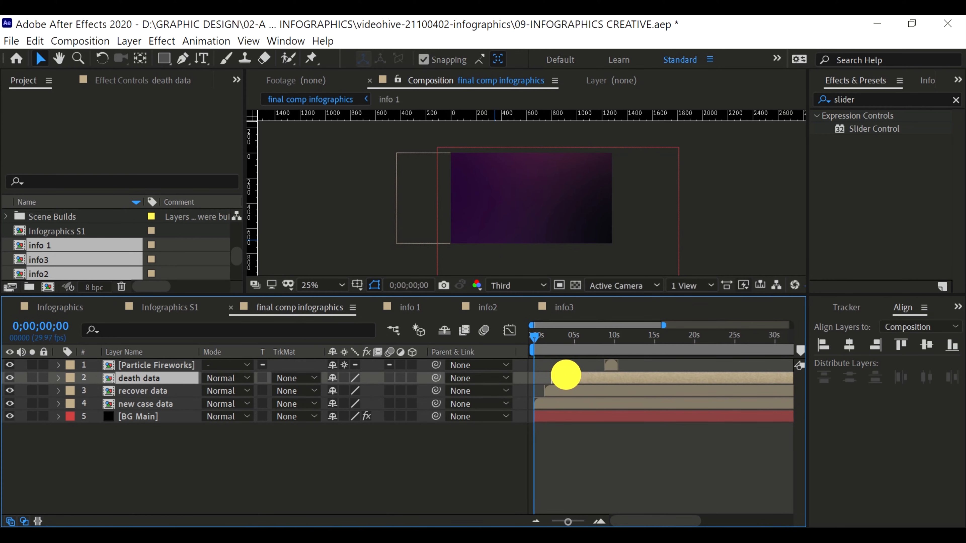
pyautogui.click(608, 364)
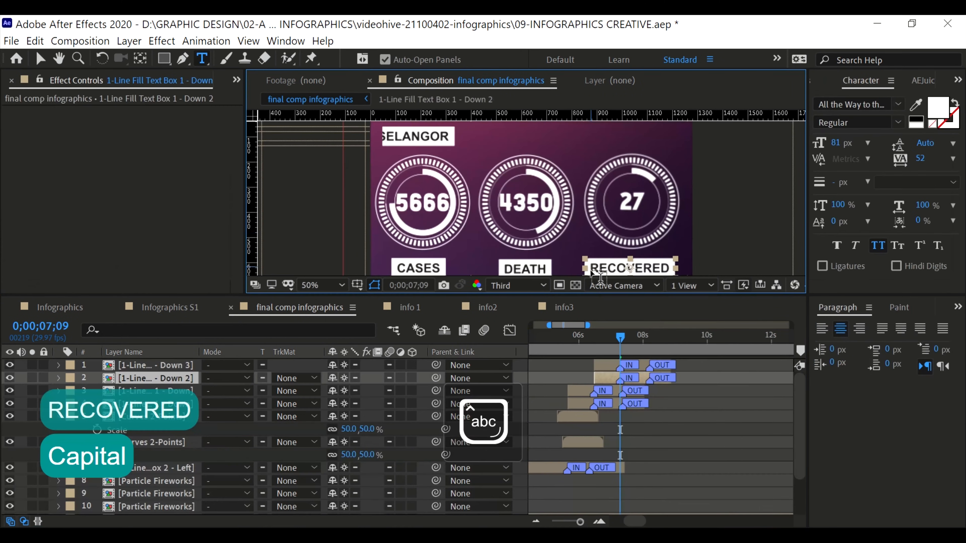
# Place the RECOVERED label under the middle ring and the DEATH label under the third ring, and preview the composition from the start
pyautogui.press('v')
pyautogui.click(593, 244)
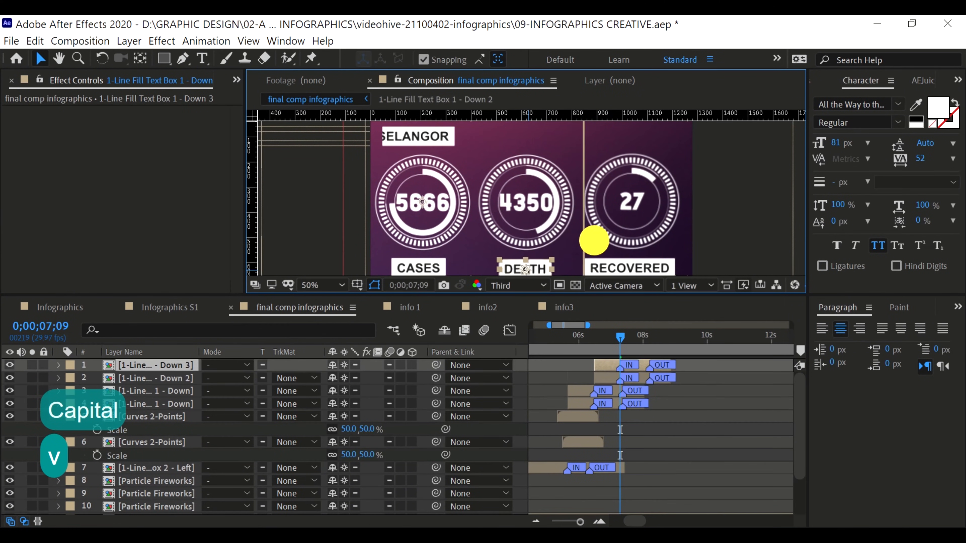
pyautogui.moveTo(633, 271); pyautogui.dragTo(529, 262)
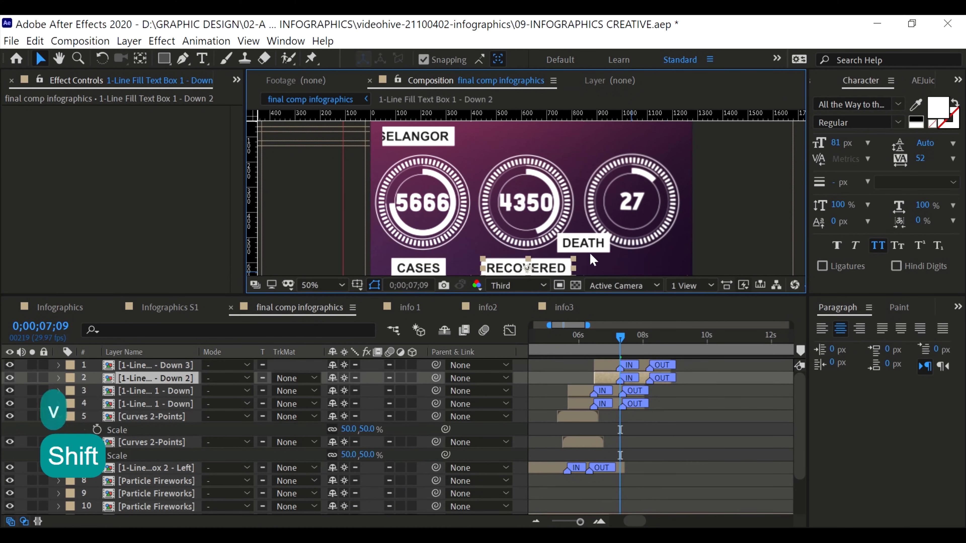
pyautogui.moveTo(589, 251); pyautogui.dragTo(636, 267)
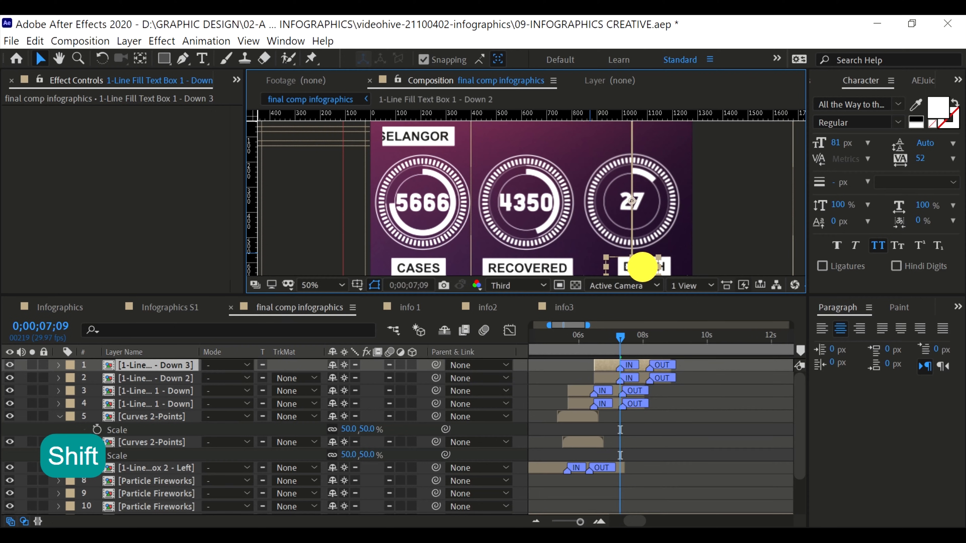
pyautogui.moveTo(608, 341); pyautogui.dragTo(509, 331)
pyautogui.press('space')
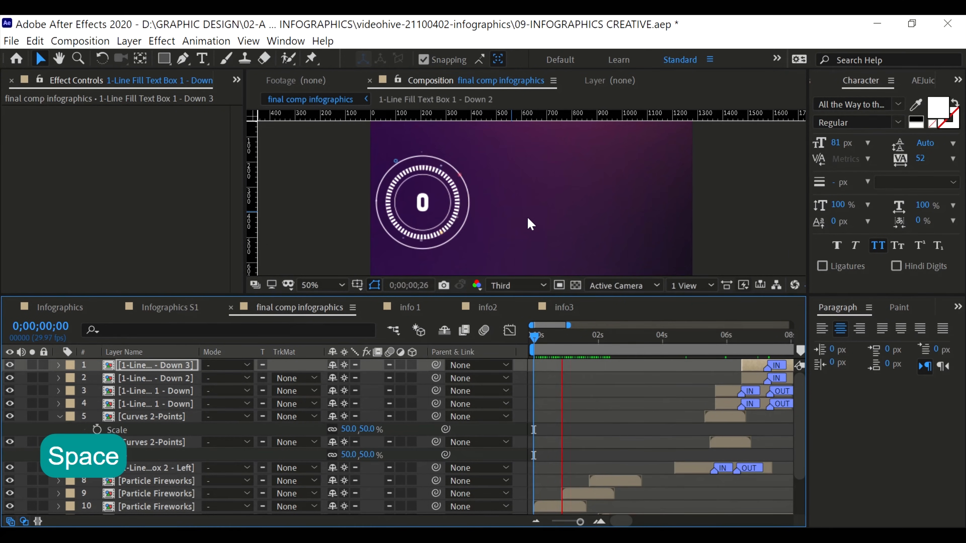